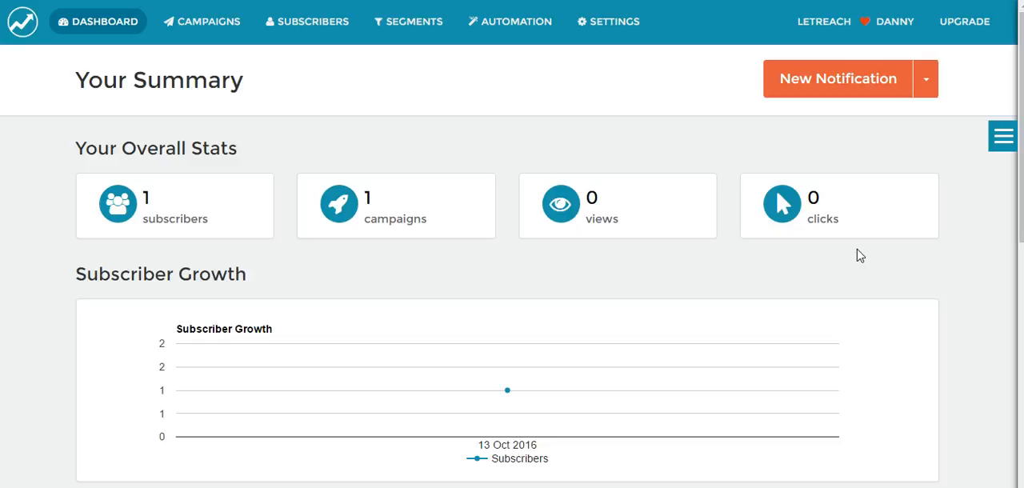
# Open the subscriber statistics, start a new notification and title it "this is our test message"
pyautogui.click(324, 22)
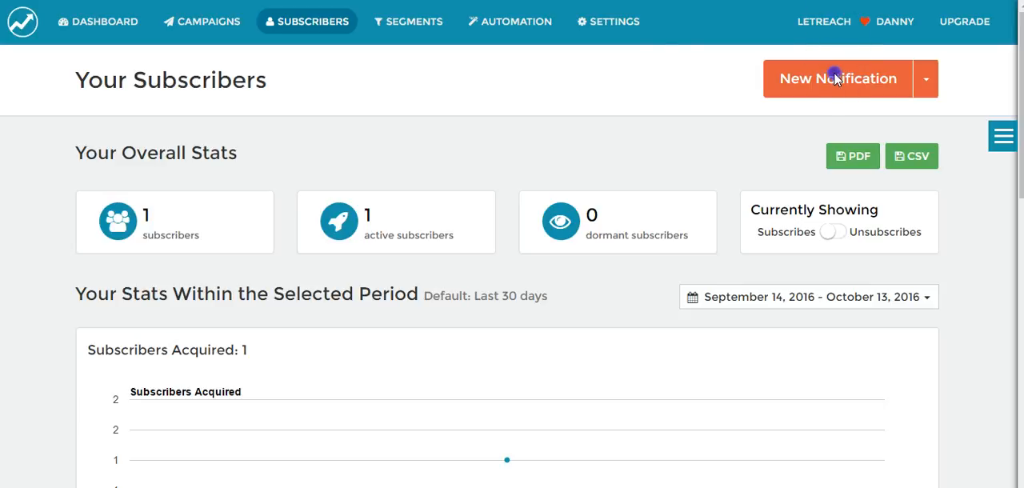
pyautogui.click(806, 84)
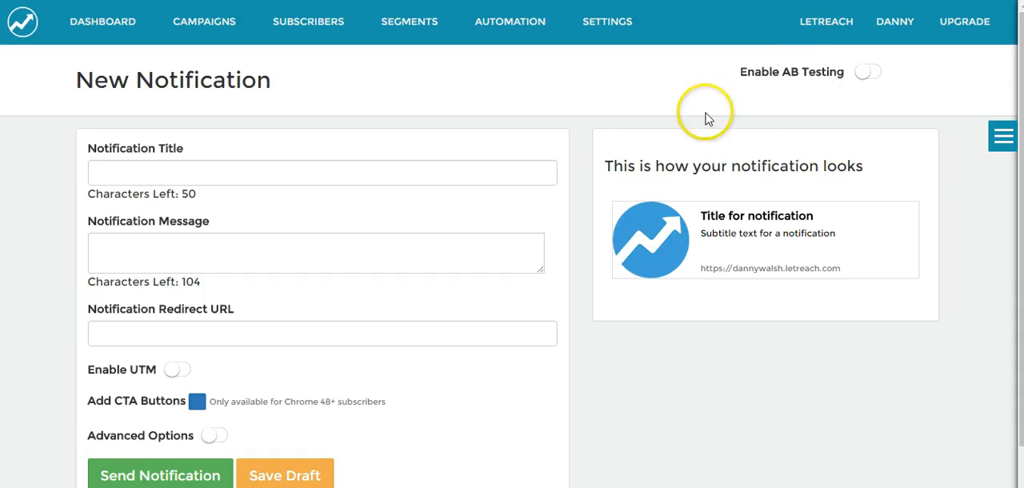
pyautogui.click(237, 172)
pyautogui.click(216, 171)
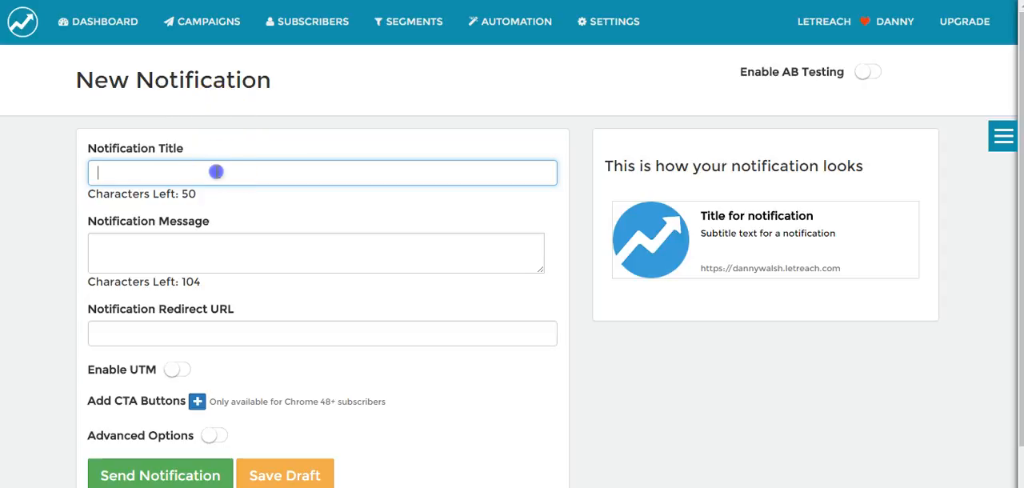
pyautogui.write('this i')
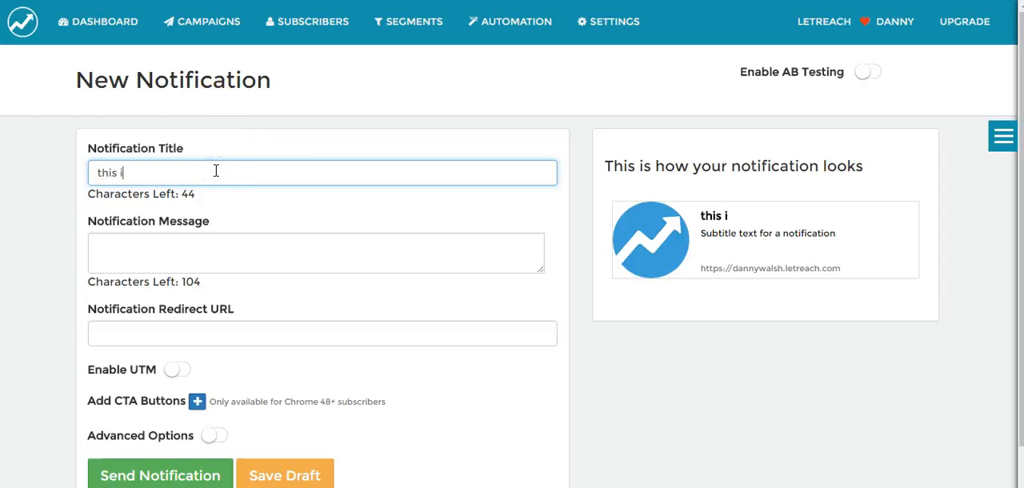
pyautogui.write('s our tesat mews')
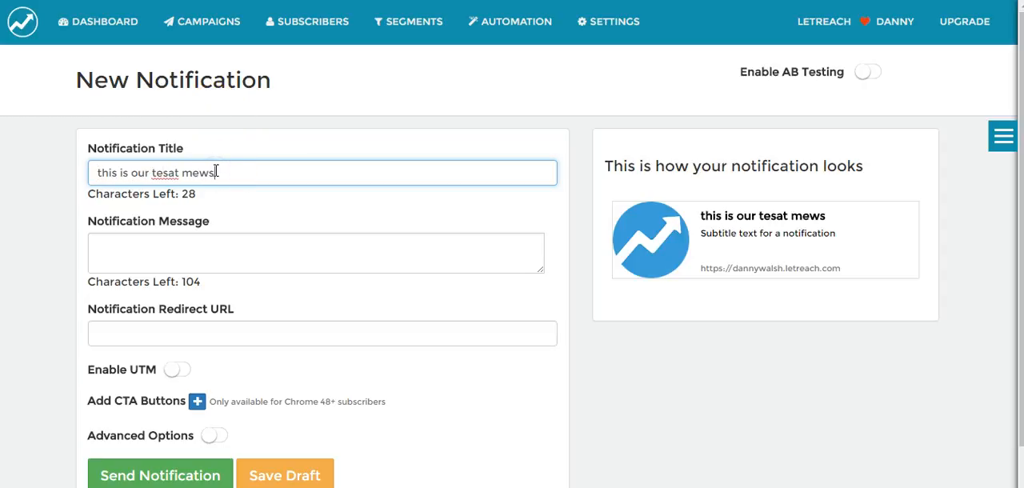
pyautogui.press('BackSpace')
pyautogui.press('BackSpace')
pyautogui.write('ssage')
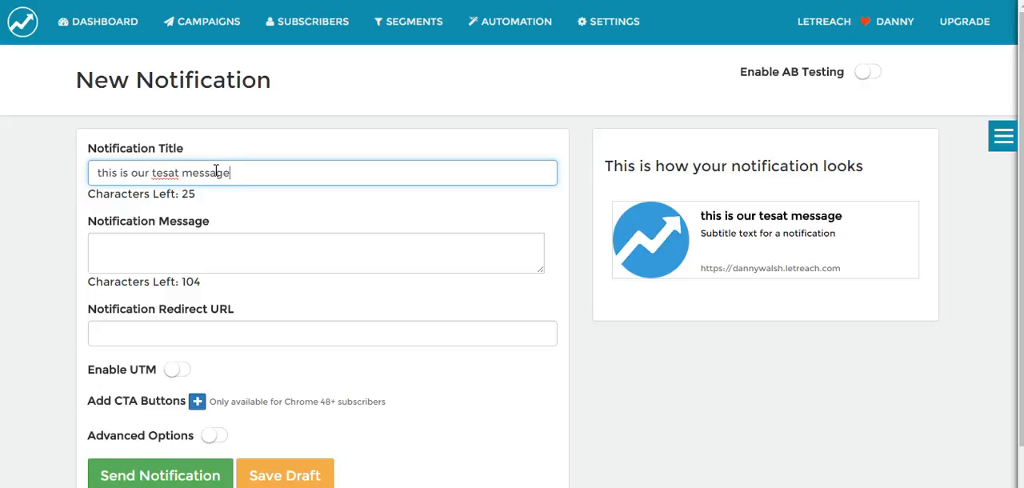
pyautogui.click(175, 176)
pyautogui.press('BackSpace')
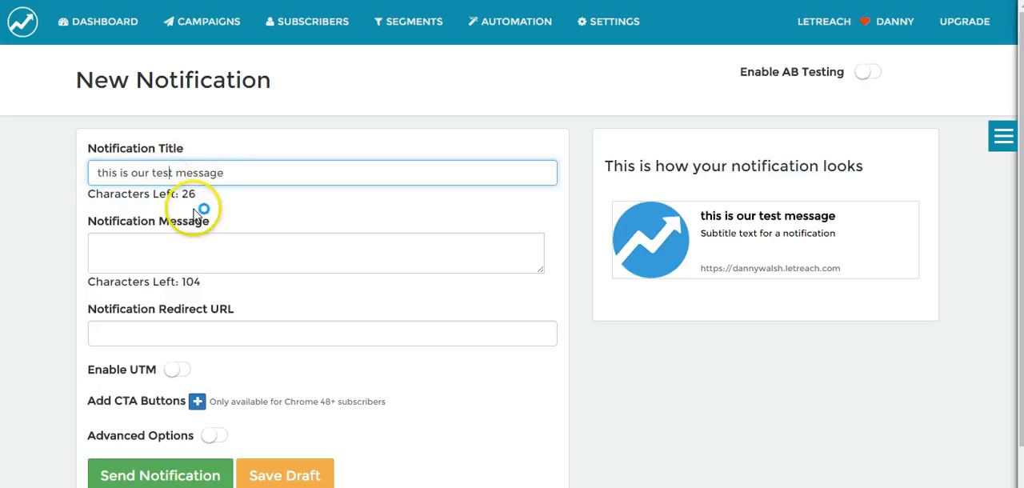
# Enter "this is some useful info - click Here" as the notification message
pyautogui.click(168, 253)
pyautogui.write('this')
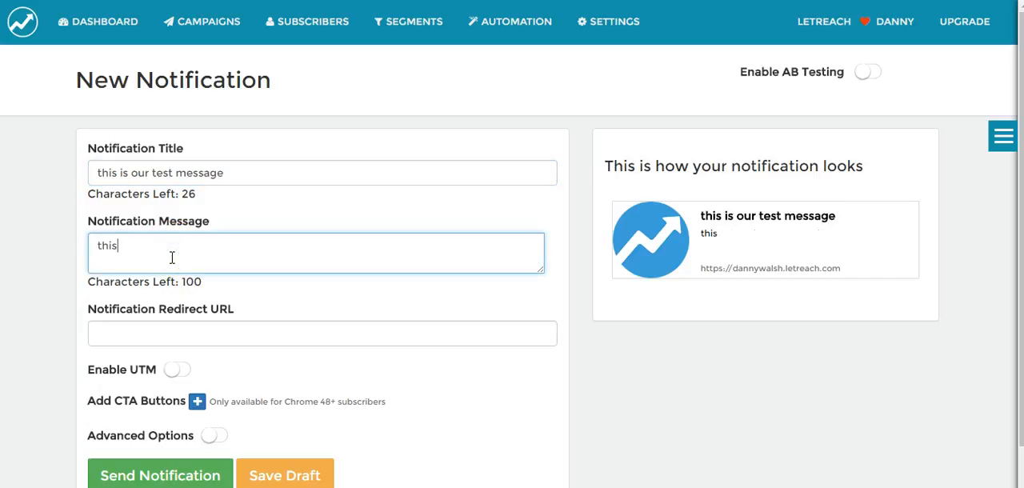
pyautogui.write(' is some usefu')
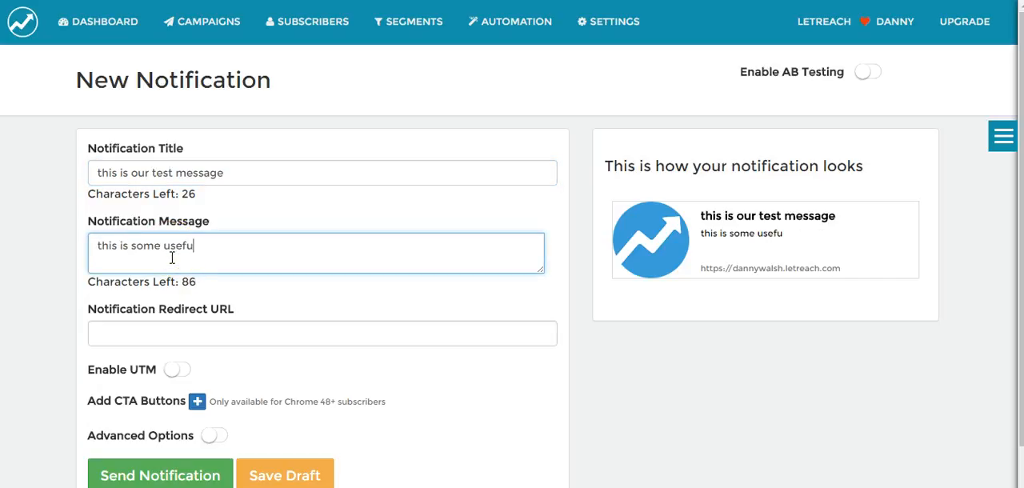
pyautogui.write('l info - click Here')
# Set the notification's redirect URL to the /training page of the owner's https website
pyautogui.click(165, 337)
pyautogui.write('https://')
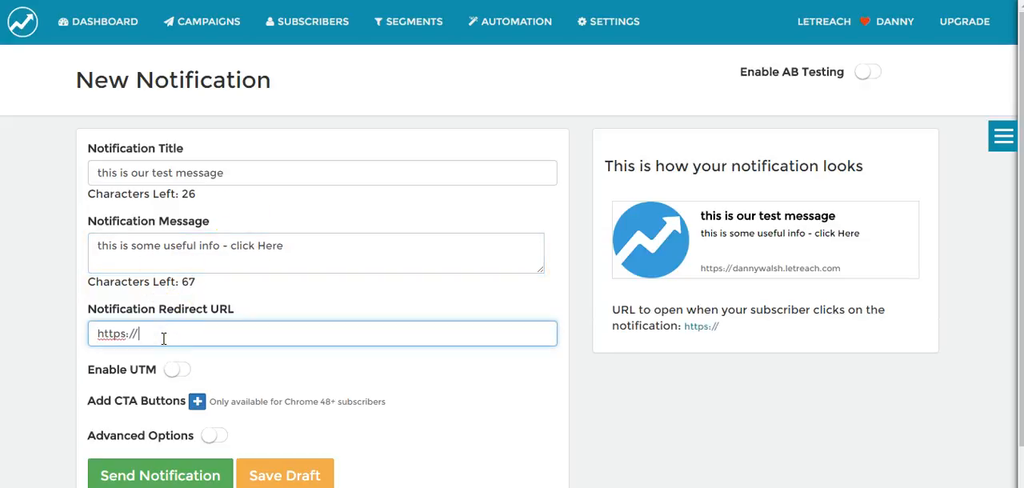
pyautogui.write('dannywalsh.co.uk/training')
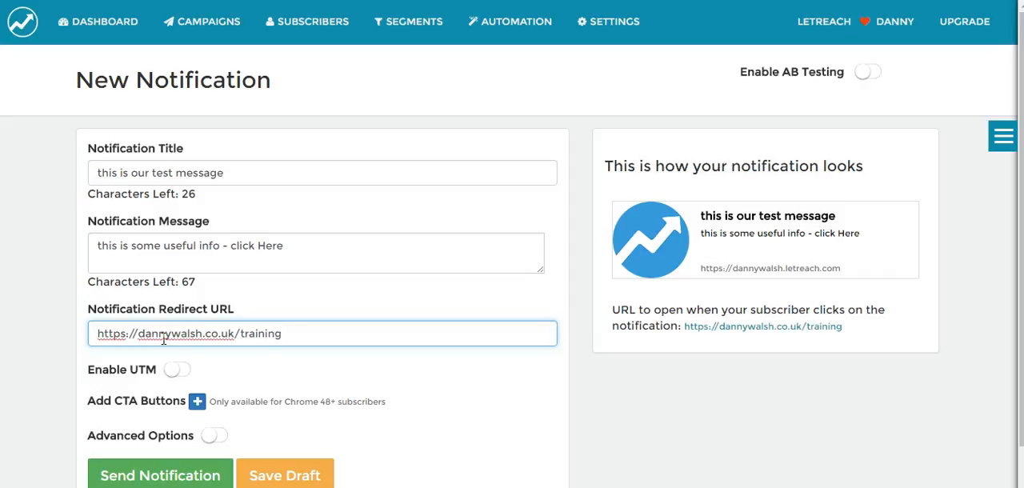
pyautogui.click(295, 337)
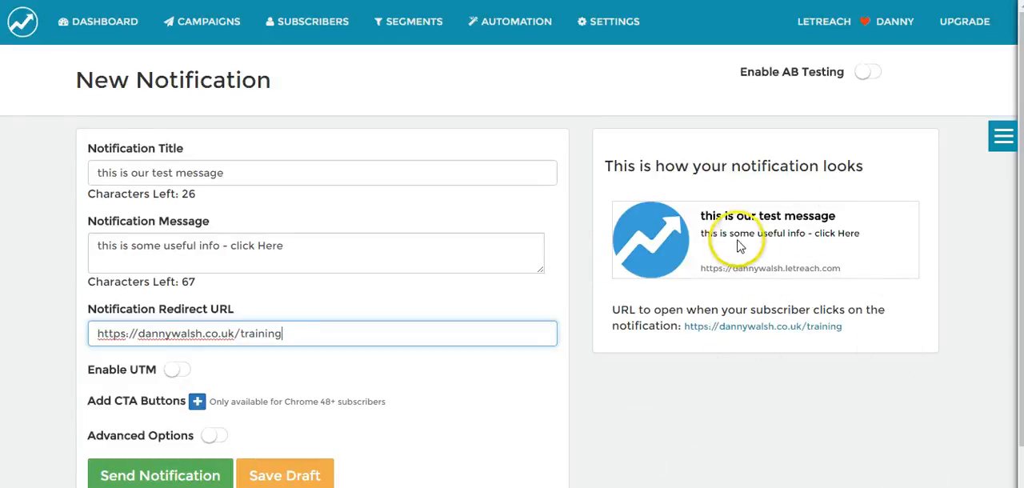
pyautogui.click(289, 333)
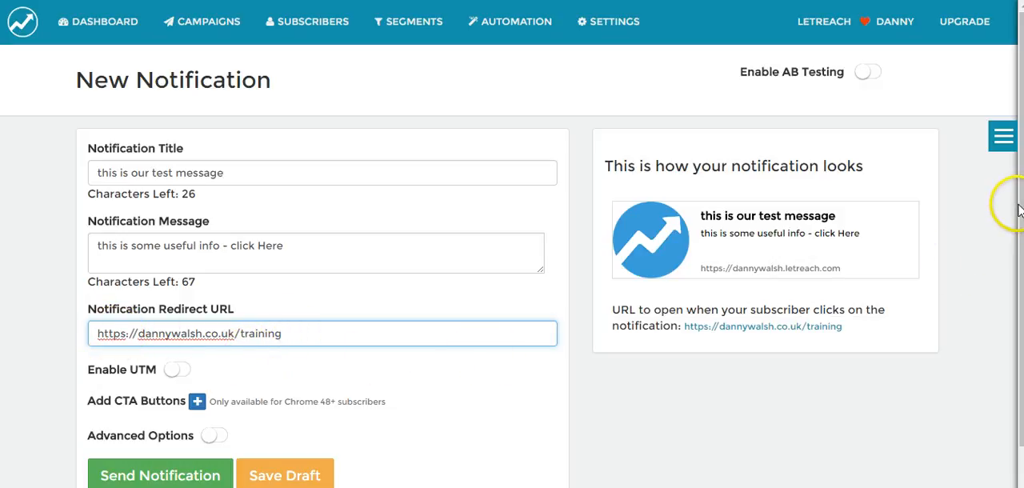
pyautogui.moveTo(1018, 209); pyautogui.dragTo(1016, 290)
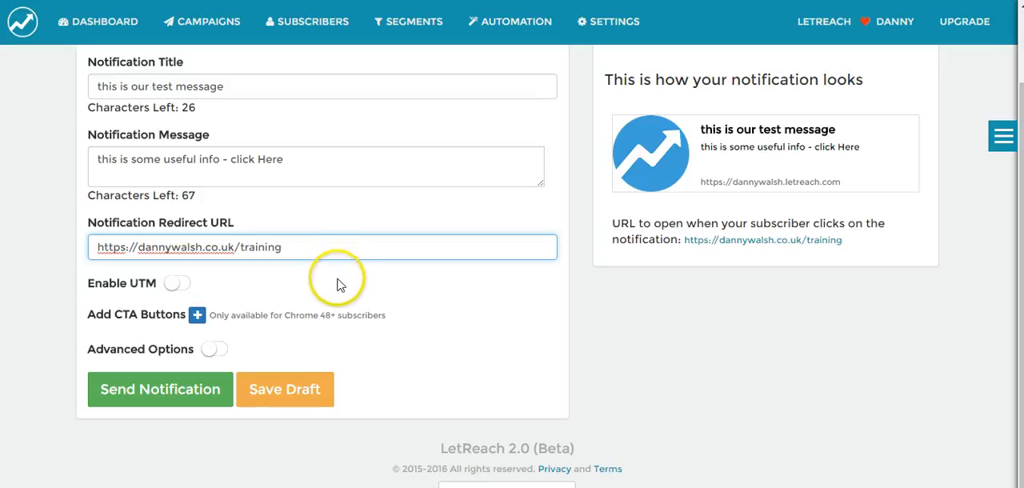
pyautogui.click(197, 316)
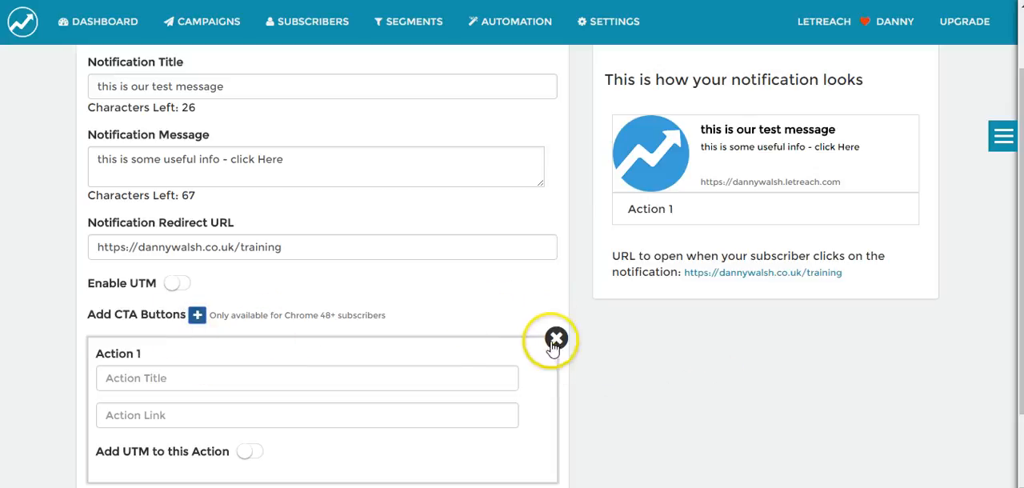
pyautogui.click(556, 341)
# Enable the advanced options and use lrlogo.JPG as the notification's custom image
pyautogui.click(228, 353)
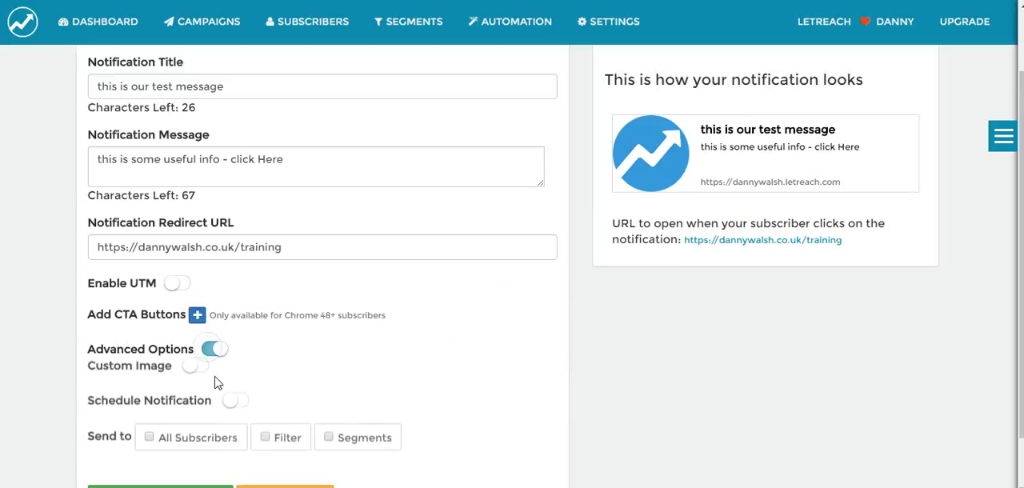
pyautogui.scroll(-3, 206, 320)
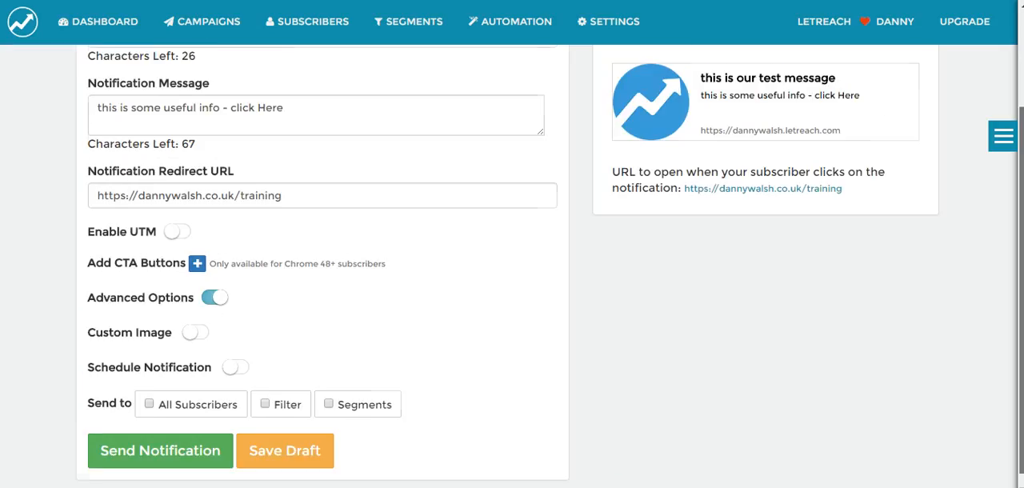
pyautogui.click(196, 273)
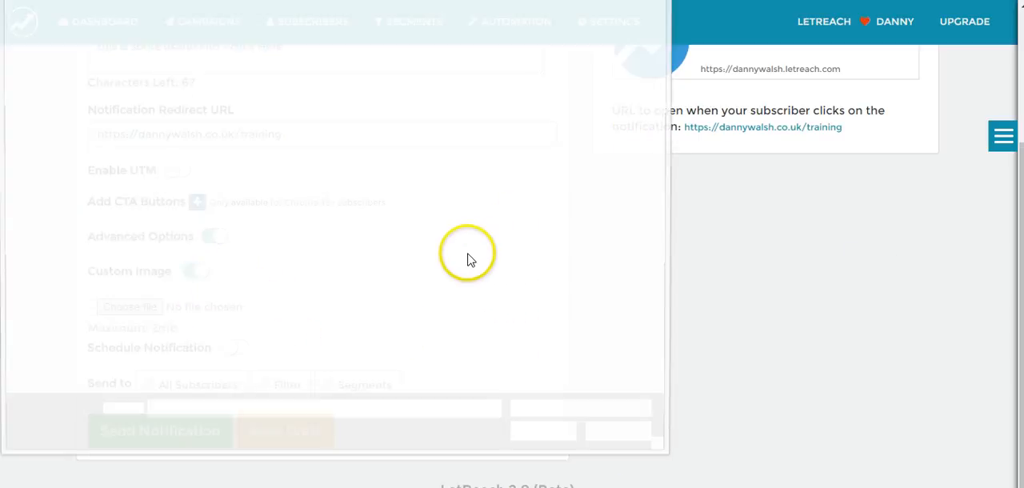
pyautogui.moveTo(663, 64); pyautogui.dragTo(660, 386)
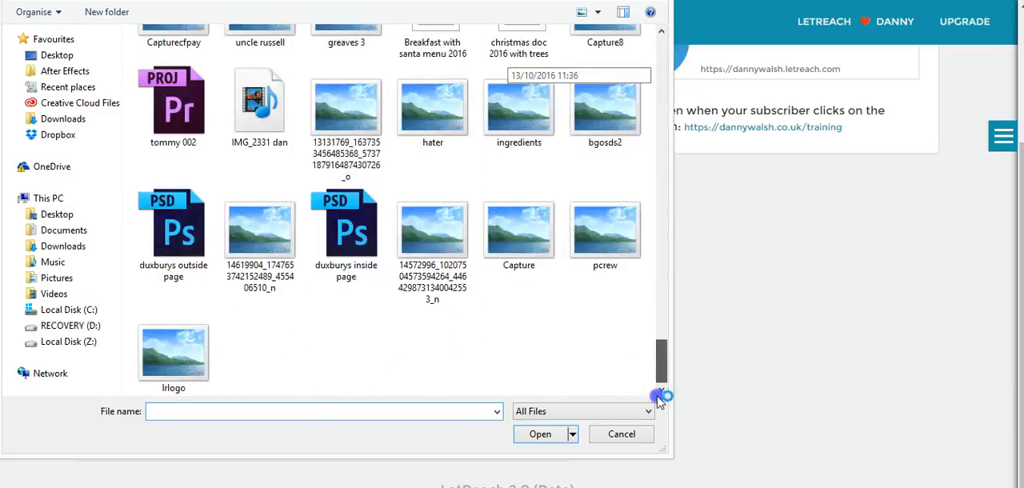
pyautogui.doubleClick(172, 352)
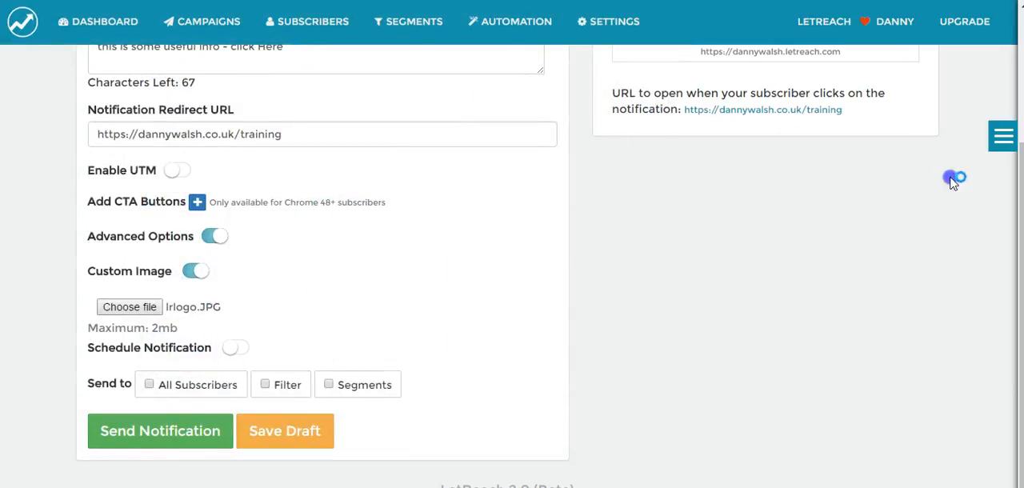
pyautogui.scroll(2, 952, 183)
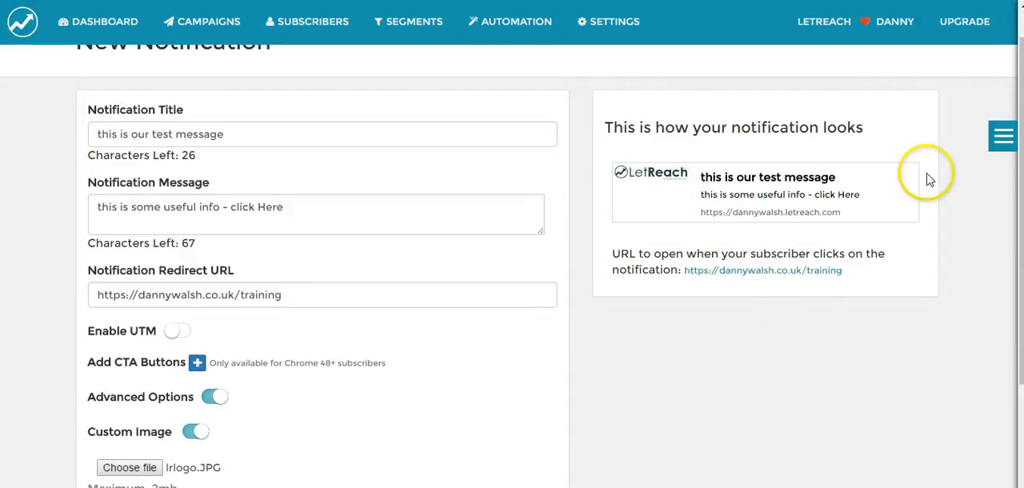
# Send the notification to all subscribers and open the list of A/B campaigns
pyautogui.moveTo(1021, 152); pyautogui.dragTo(1022, 191)
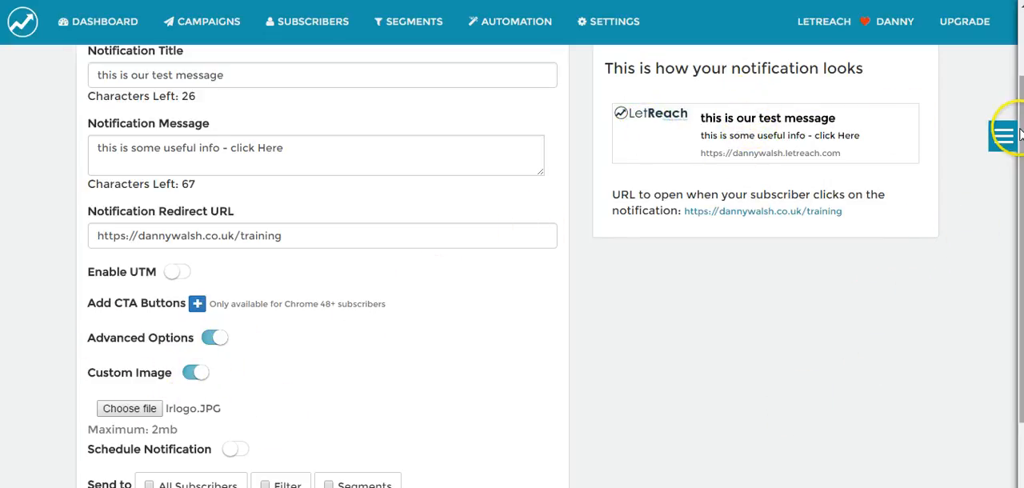
pyautogui.scroll(-3, 1004, 240)
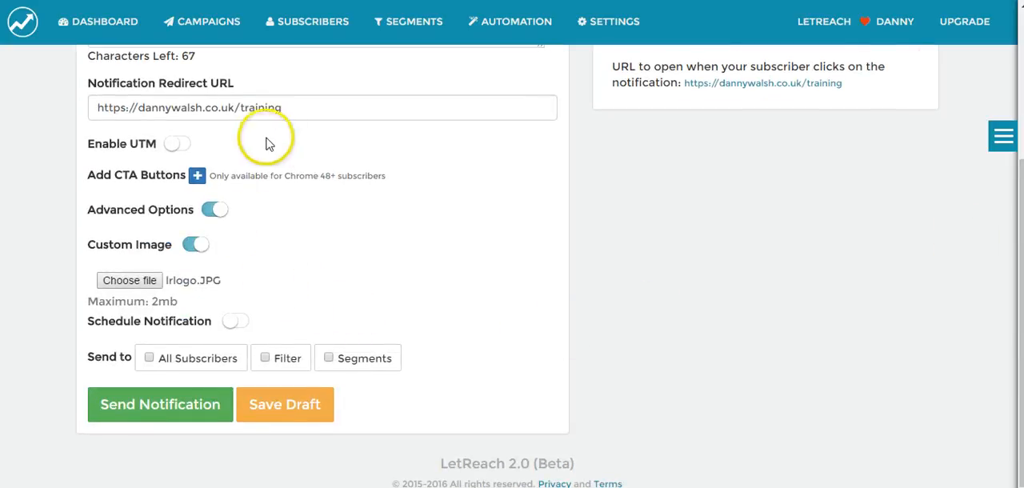
pyautogui.click(178, 365)
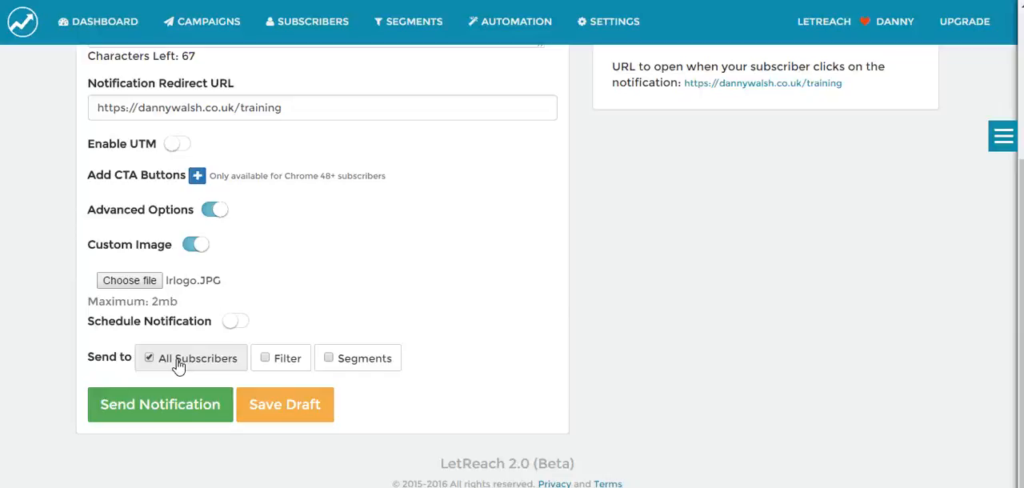
pyautogui.click(190, 418)
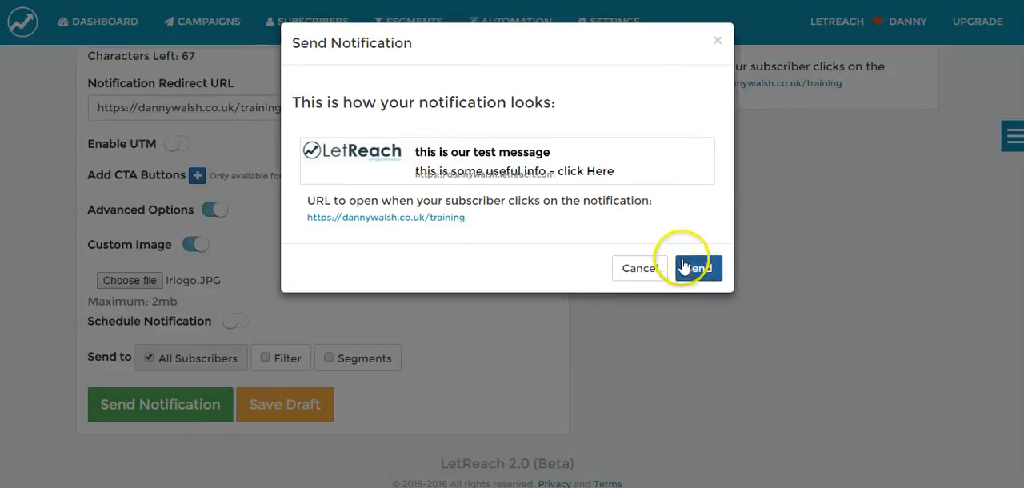
pyautogui.click(711, 268)
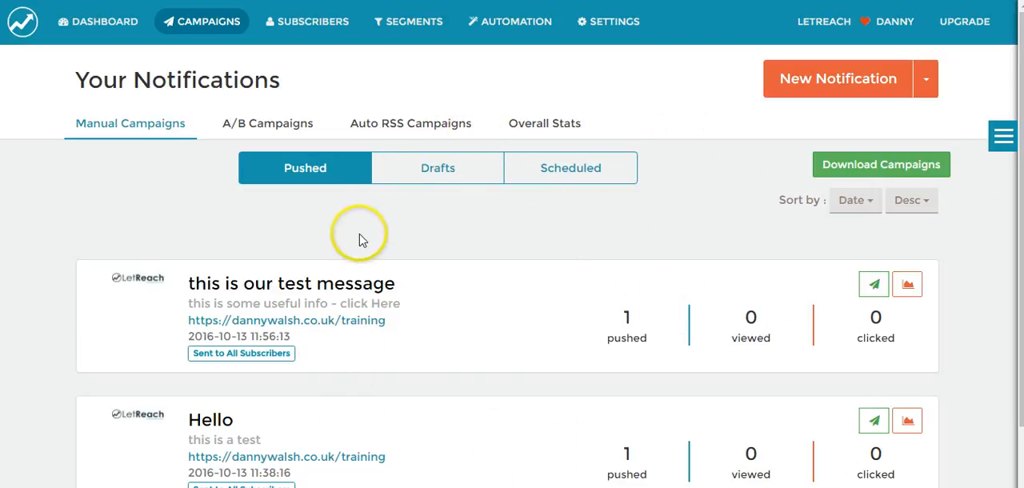
pyautogui.click(273, 125)
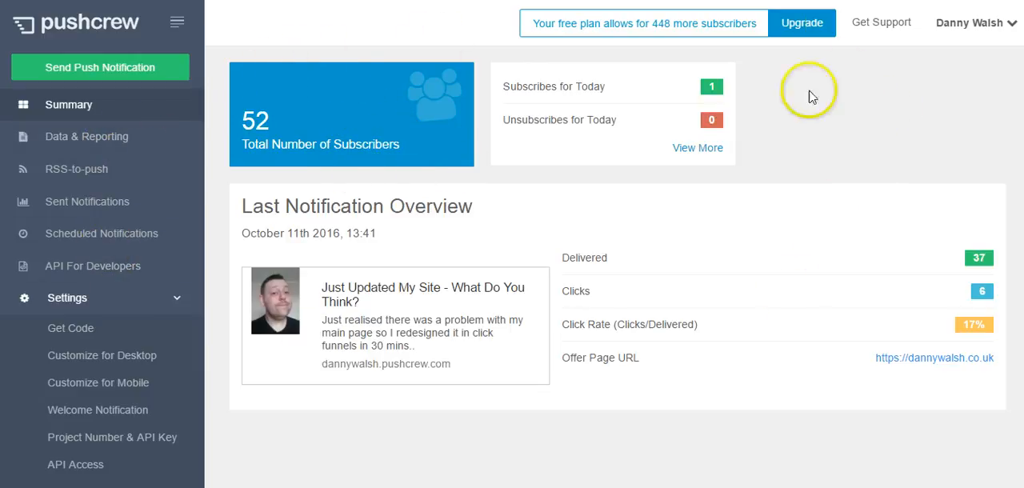
# Open the account upgrade options and view what the Enterprise and Business plans include
pyautogui.click(816, 34)
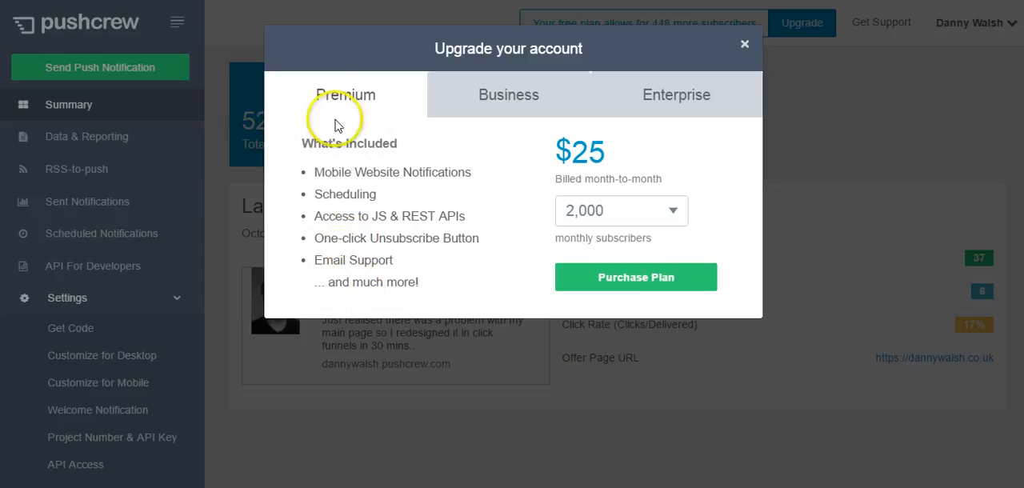
pyautogui.click(677, 96)
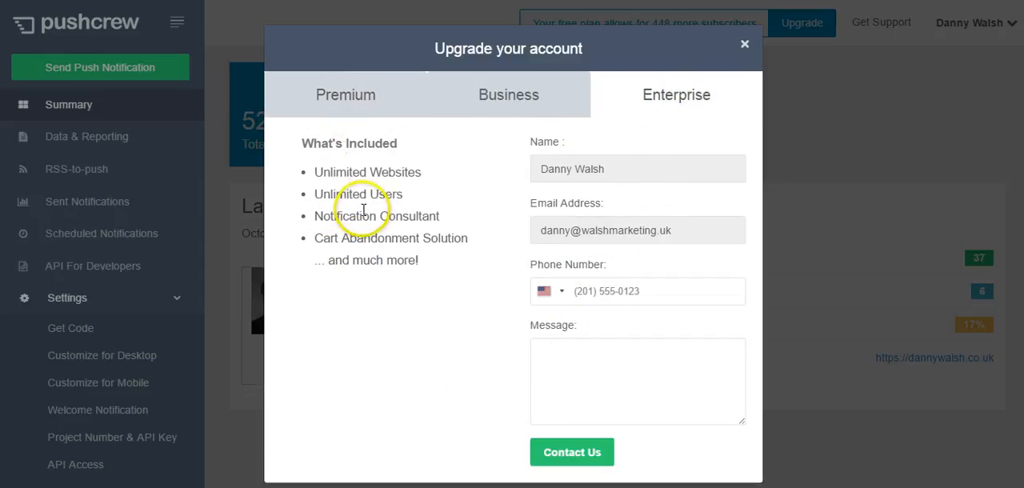
pyautogui.click(538, 102)
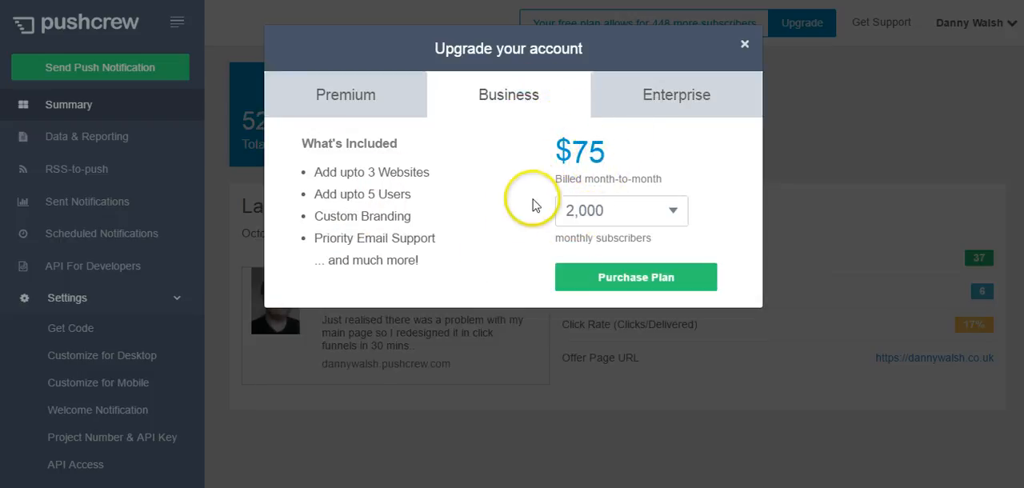
# Check the Business plan's monthly price for 50,000 subscribers and its website allowance
pyautogui.click(622, 216)
pyautogui.click(612, 352)
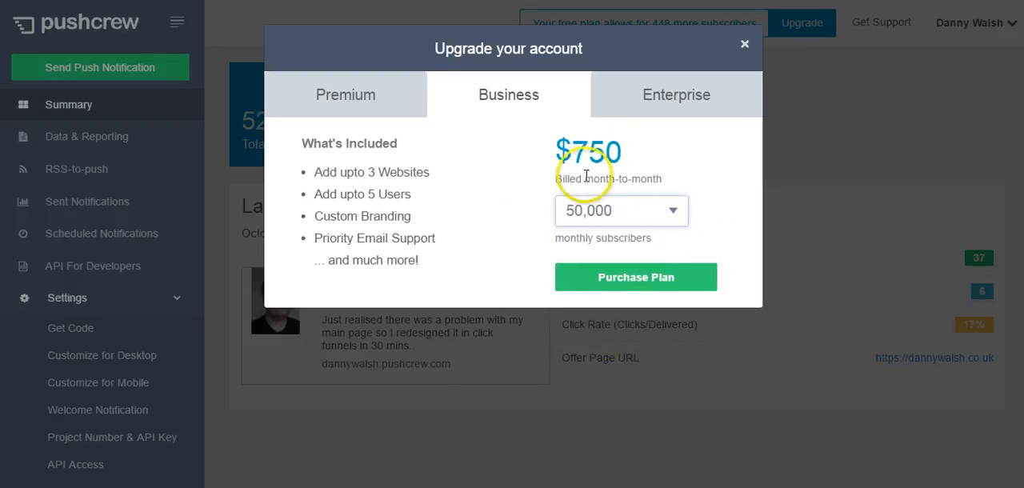
pyautogui.click(648, 212)
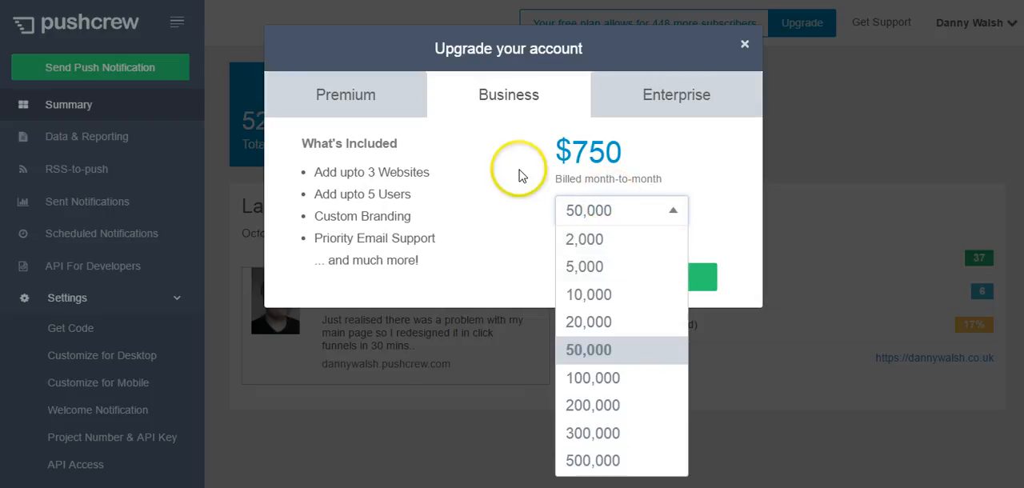
pyautogui.click(519, 196)
pyautogui.click(424, 167)
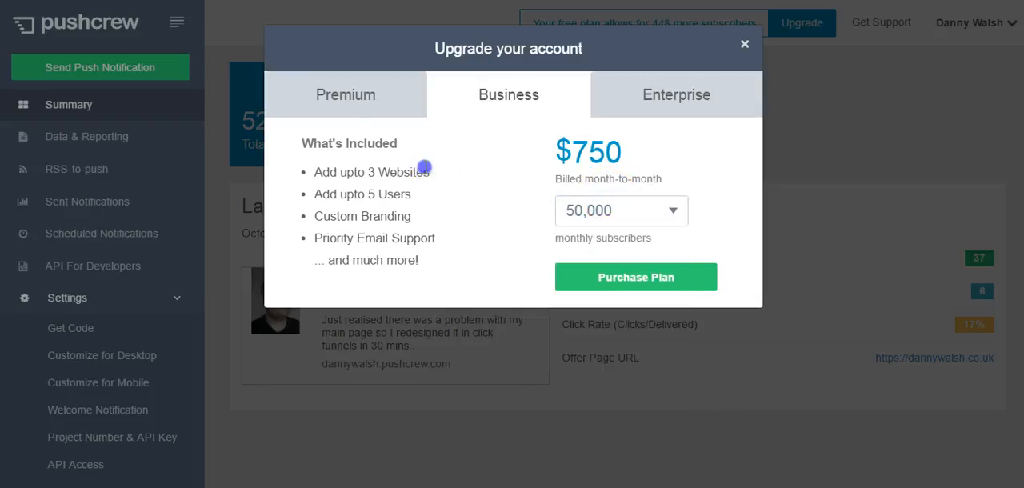
# Check the Business plan's price for 2,000 monthly subscribers and highlight its custom branding feature
pyautogui.click(632, 219)
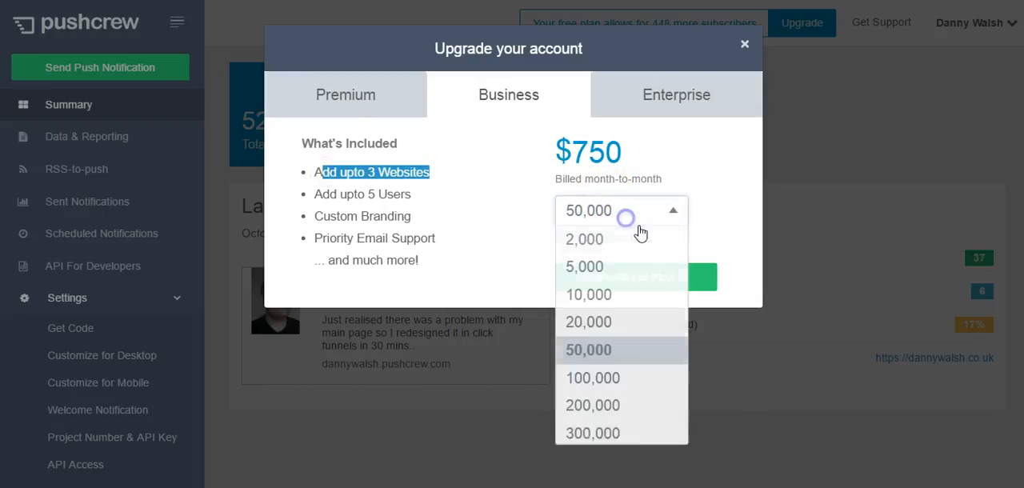
pyautogui.click(600, 235)
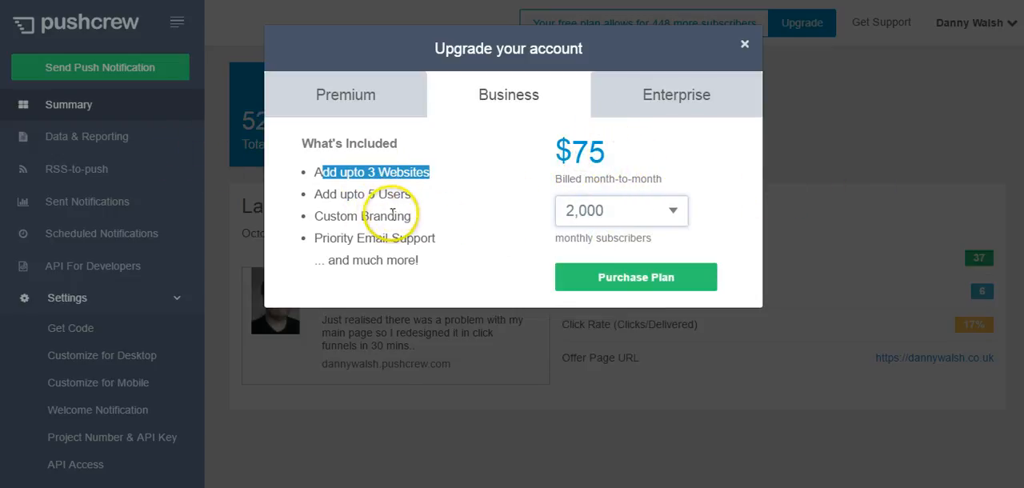
pyautogui.moveTo(423, 227); pyautogui.dragTo(331, 221)
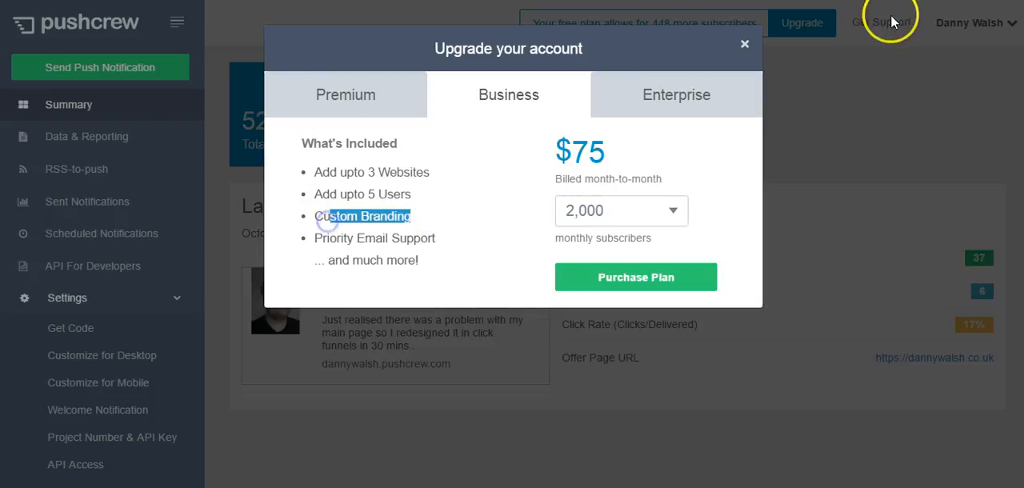
# Close the upgrade options, switch to LetReach and review the dashboard's overall stats, subscriber growth and last sent notification
pyautogui.click(744, 44)
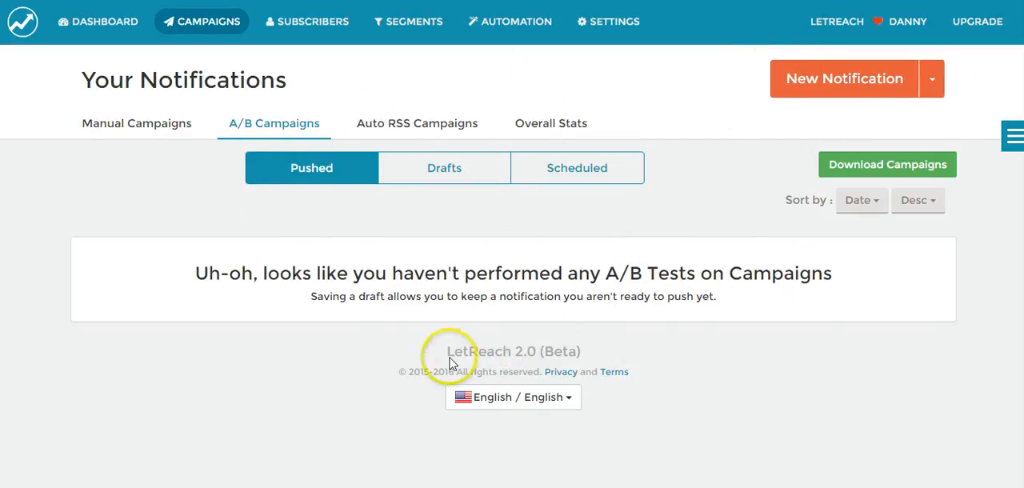
pyautogui.click(112, 36)
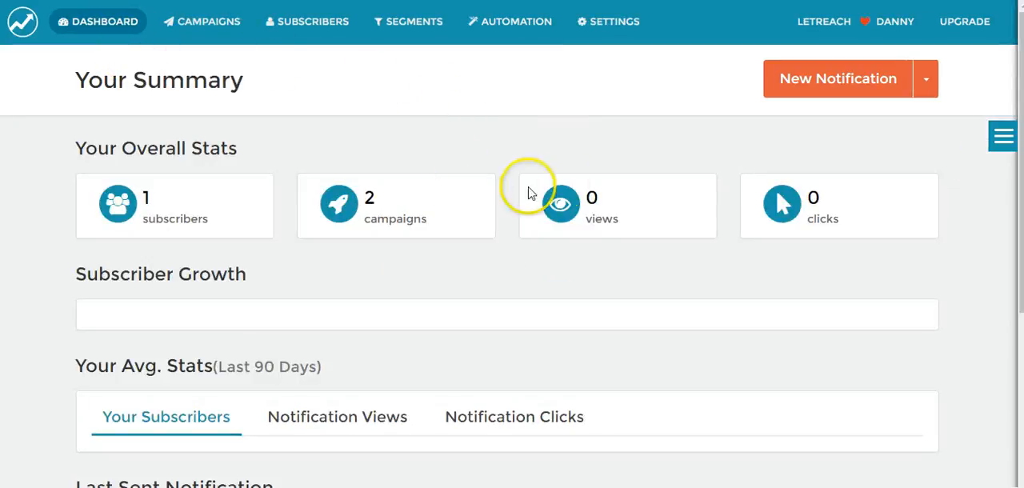
pyautogui.scroll(-5, 512, 267)
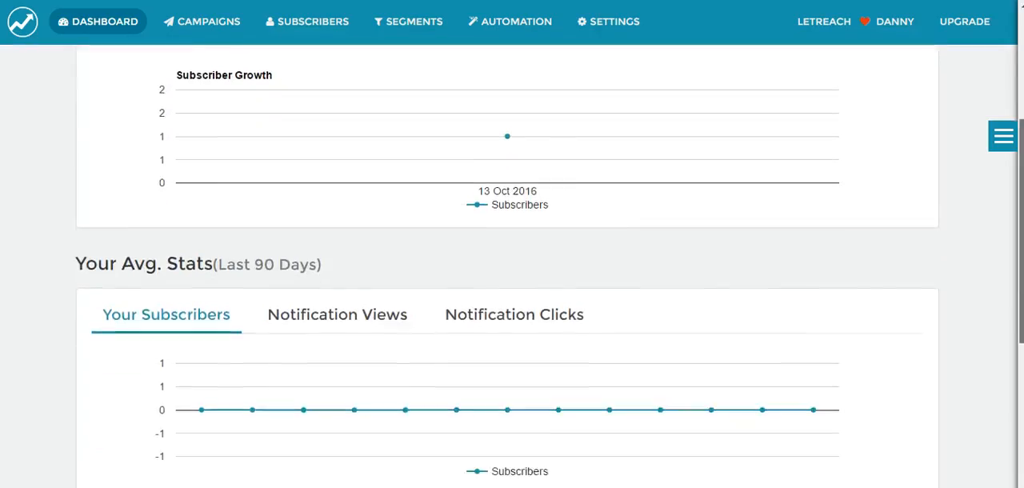
pyautogui.scroll(-3, 512, 266)
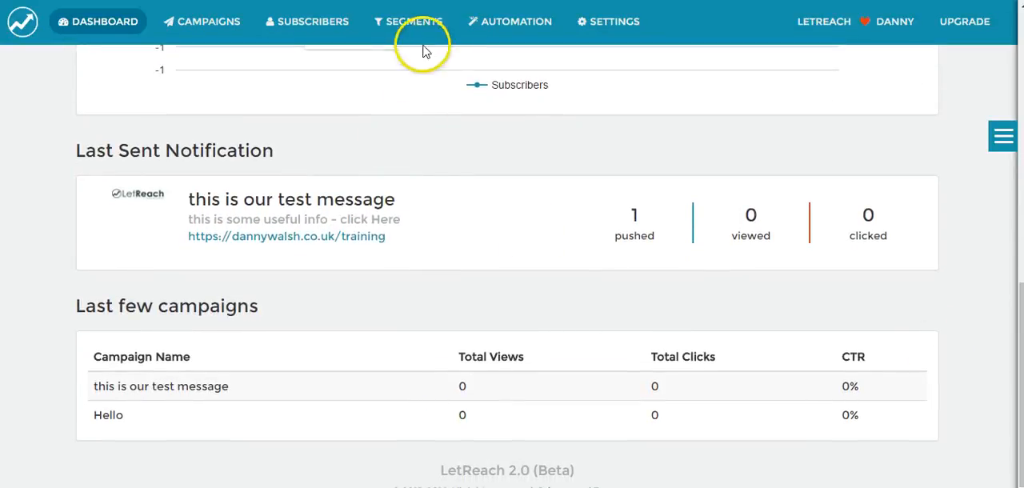
# View the auto-created subscriber segments and the list of saved filters
pyautogui.click(414, 22)
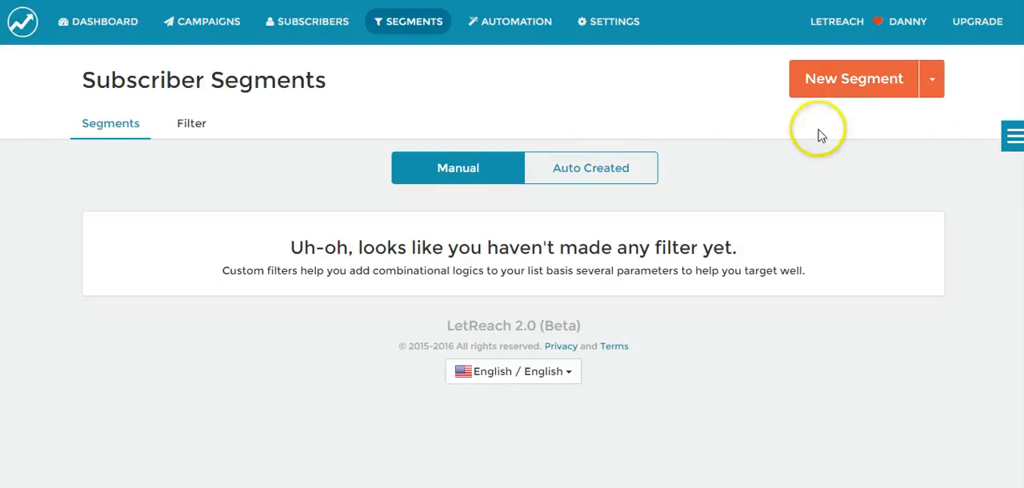
pyautogui.click(638, 169)
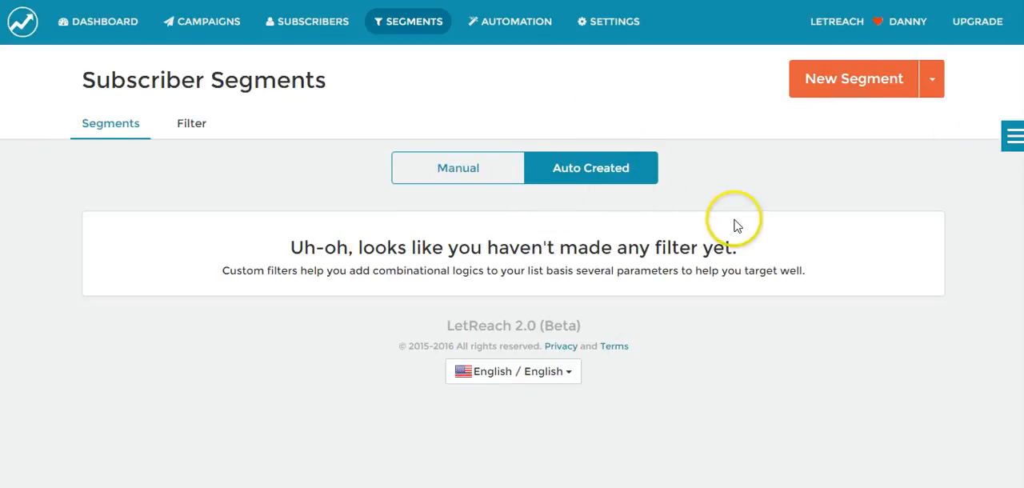
pyautogui.click(191, 133)
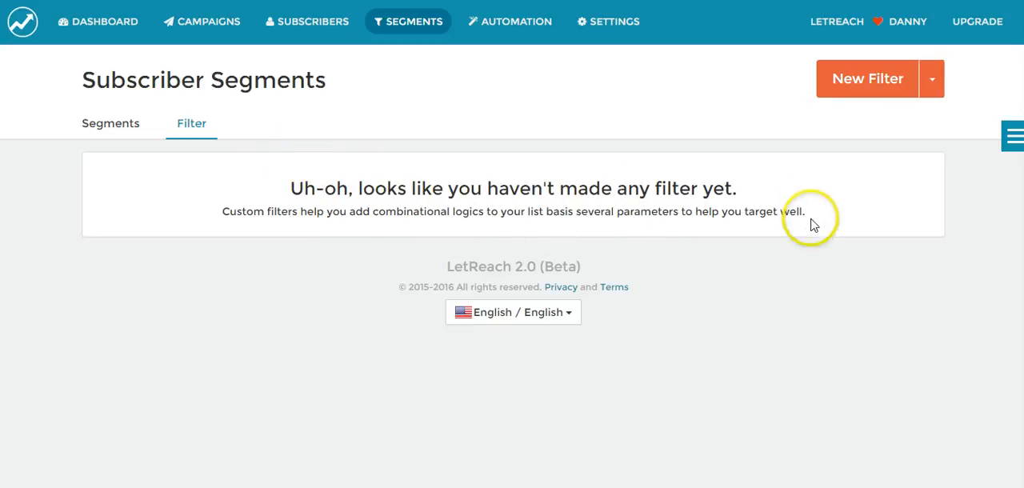
# Open a new subscriber filter and examine its geography, category, platform and browser criteria
pyautogui.click(899, 78)
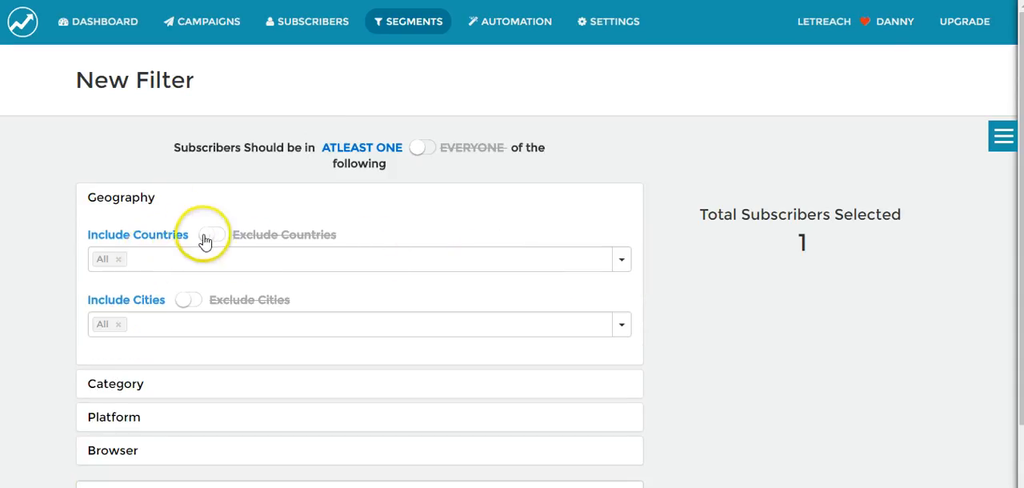
pyautogui.scroll(-3, 210, 316)
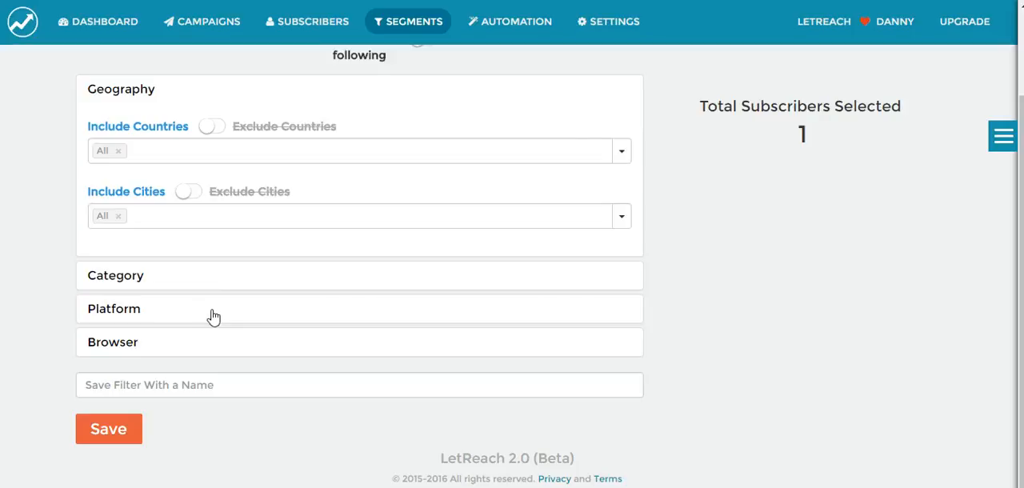
pyautogui.scroll(3, 512, 264)
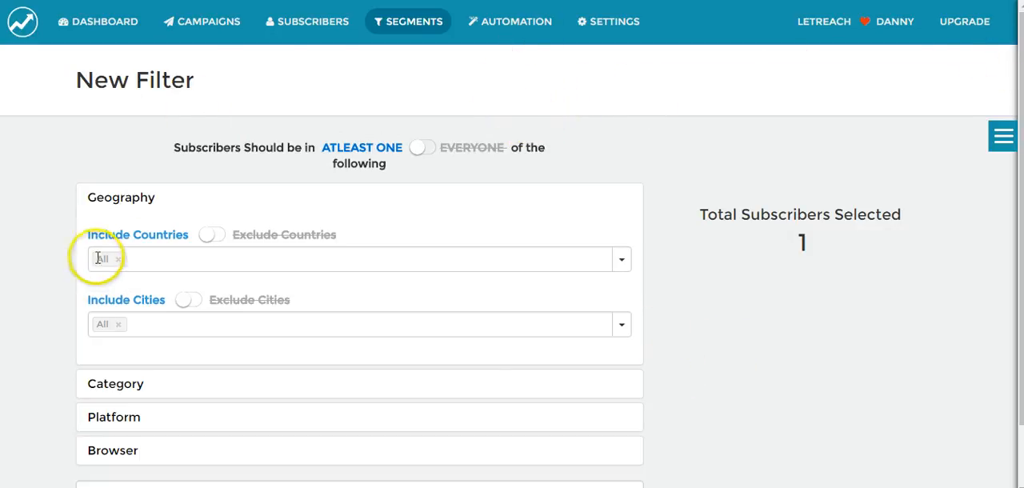
# Start a new notification sequence in Marketing Automation and name it with the site owner's full name followed by 3
pyautogui.click(497, 33)
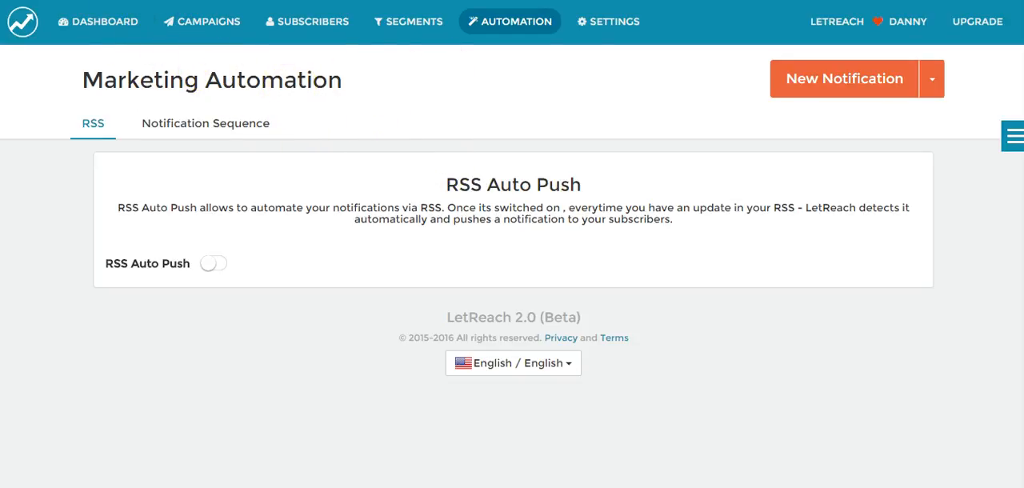
pyautogui.click(932, 78)
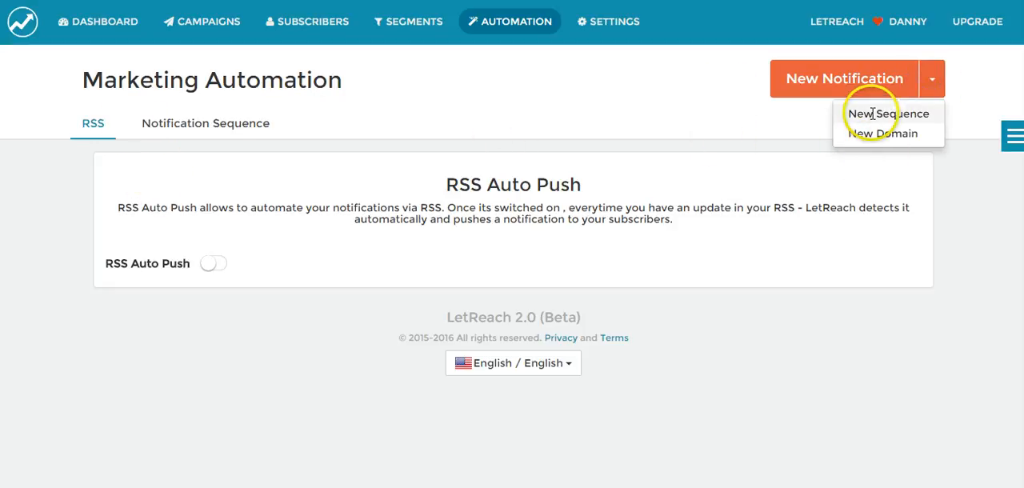
pyautogui.click(872, 112)
pyautogui.click(448, 101)
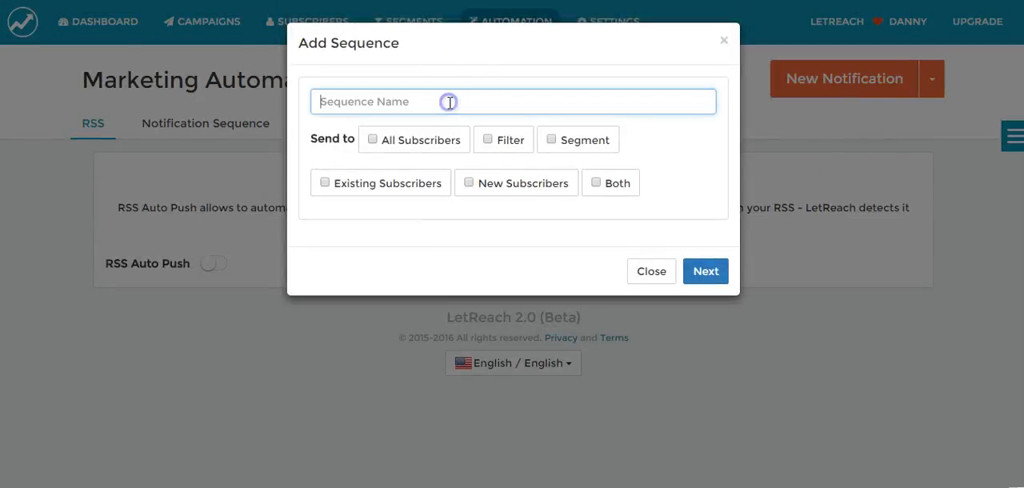
pyautogui.write('danny')
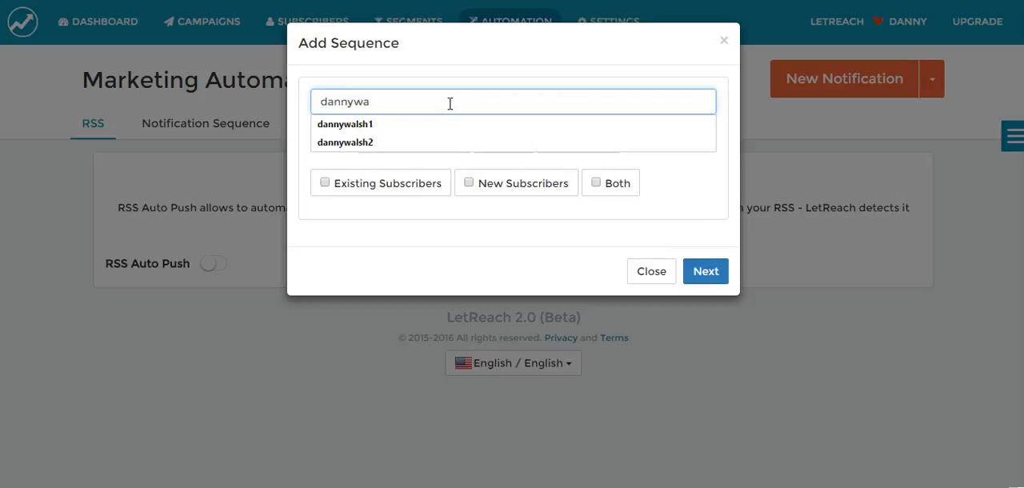
pyautogui.write('wa')
pyautogui.press('Down')
pyautogui.press('Down')
pyautogui.press('Return')
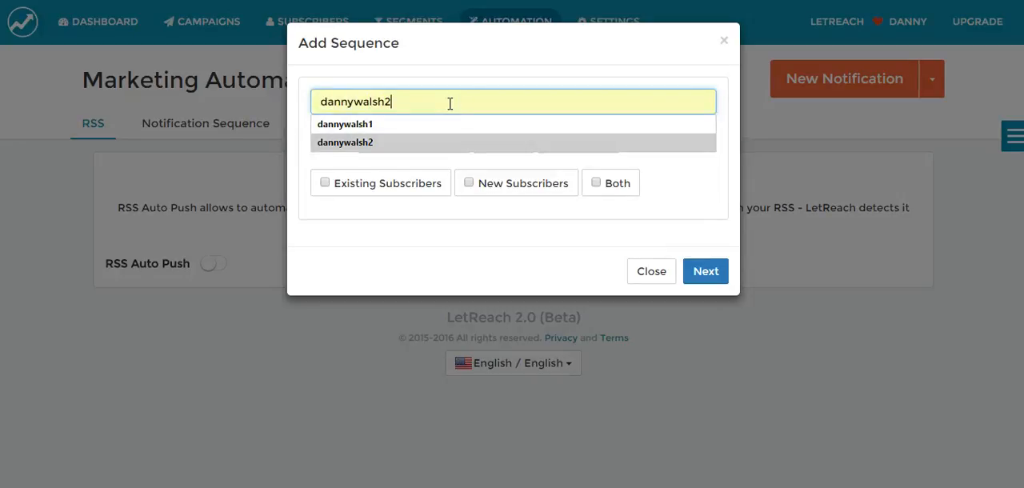
pyautogui.press('BackSpace')
pyautogui.write('3')
# Send the sequence to all subscribers, both existing and new, and load a pre-built module for it
pyautogui.click(410, 144)
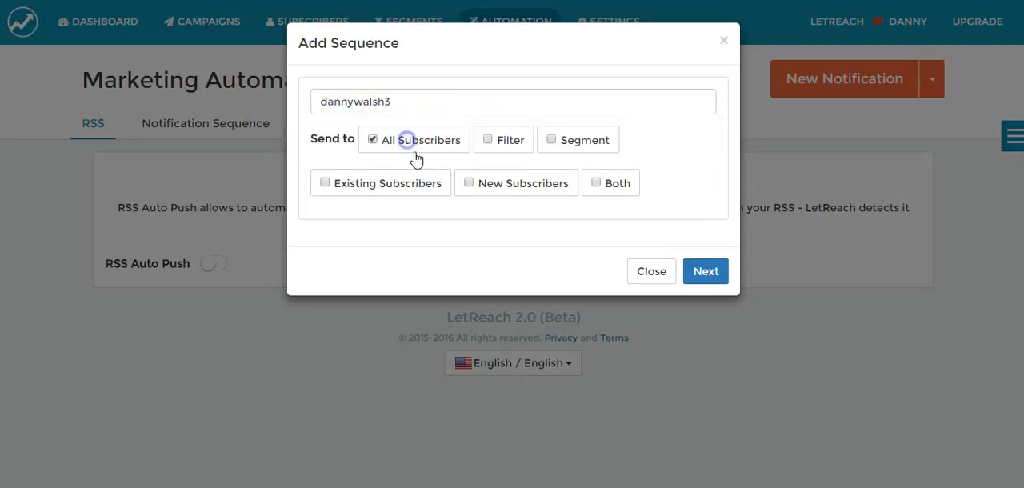
pyautogui.click(615, 188)
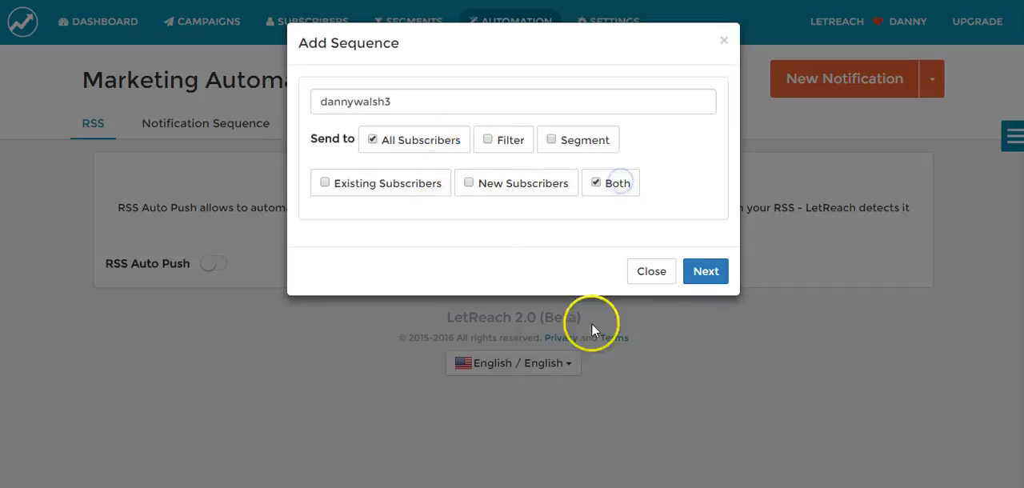
pyautogui.click(705, 272)
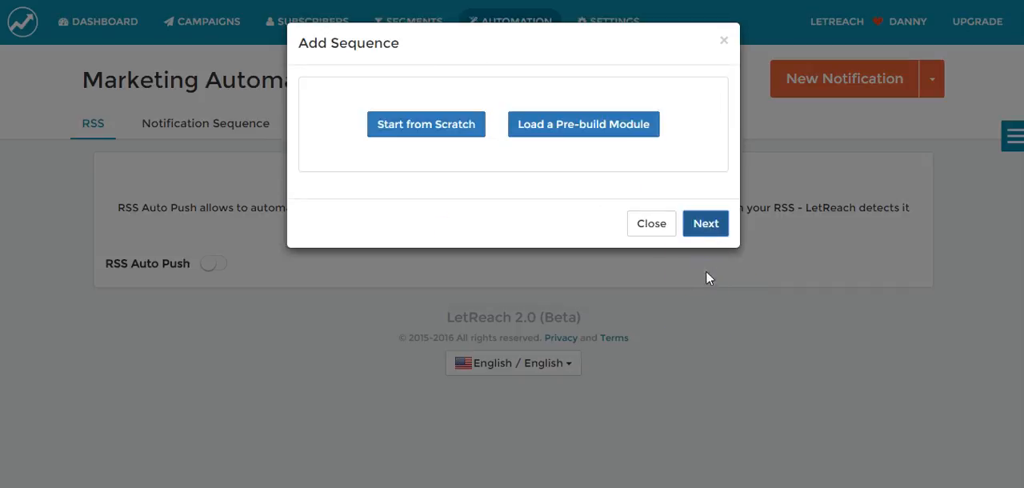
pyautogui.click(613, 136)
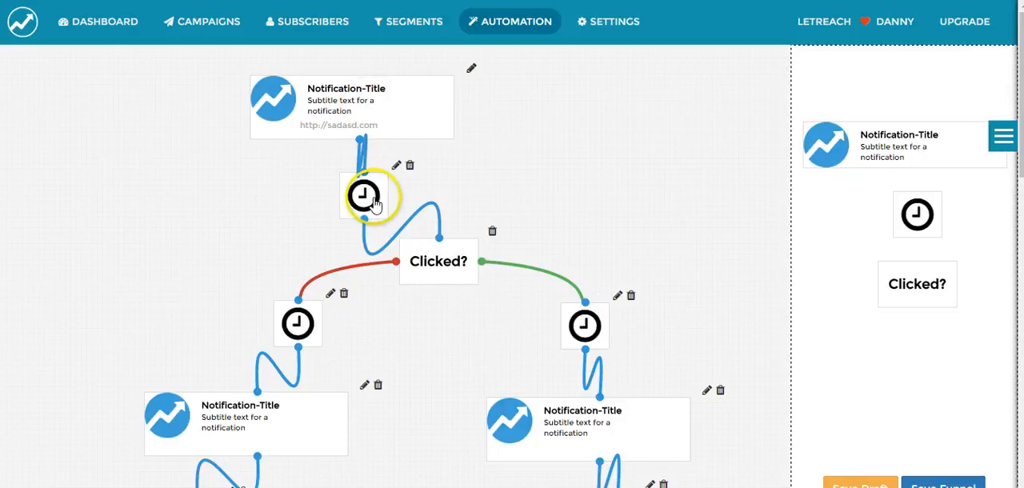
# Check the minute choices for the delay after the first notification and close the delay settings without saving
pyautogui.click(396, 170)
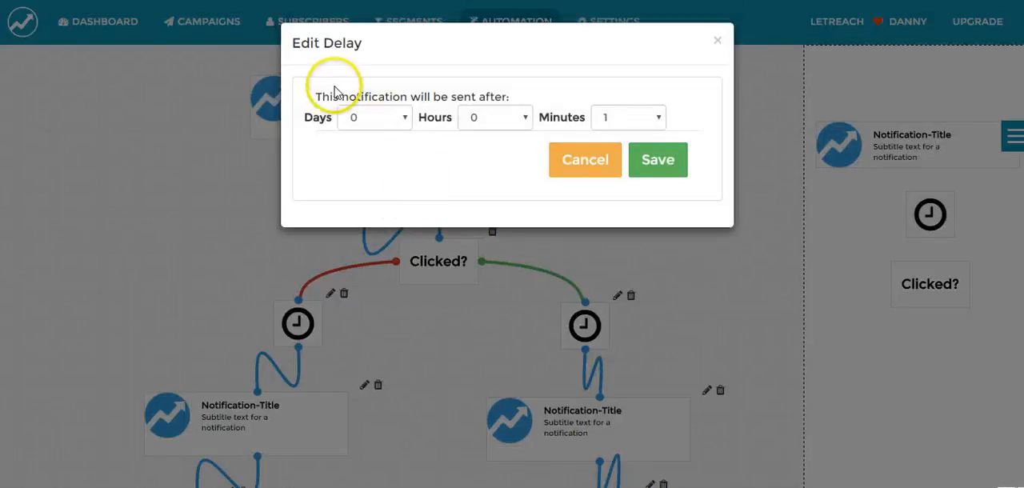
pyautogui.click(624, 119)
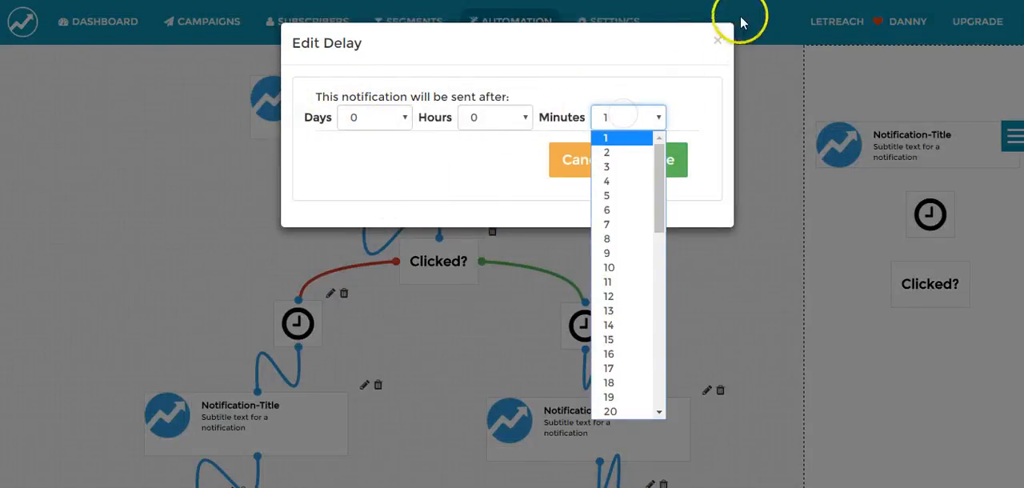
pyautogui.click(717, 41)
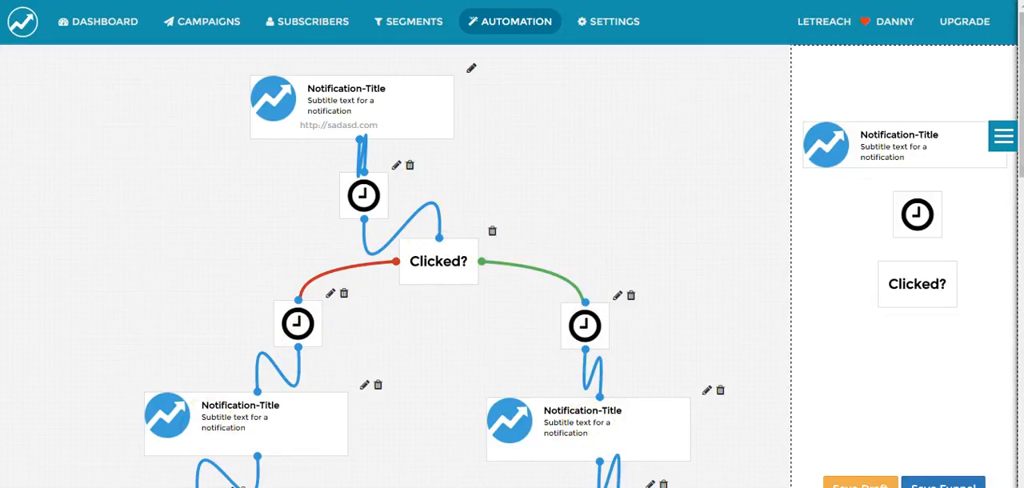
# Examine the pre-built sequence's clicked and not-clicked branches down to the final notifications and compare with the PushCrew summary page
pyautogui.moveTo(1022, 92); pyautogui.dragTo(1022, 170)
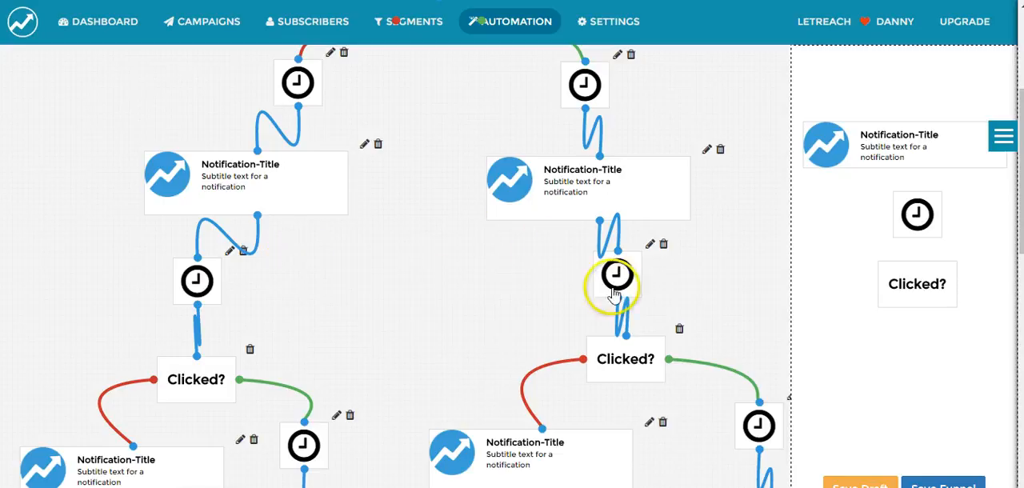
pyautogui.scroll(-5, 400, 264)
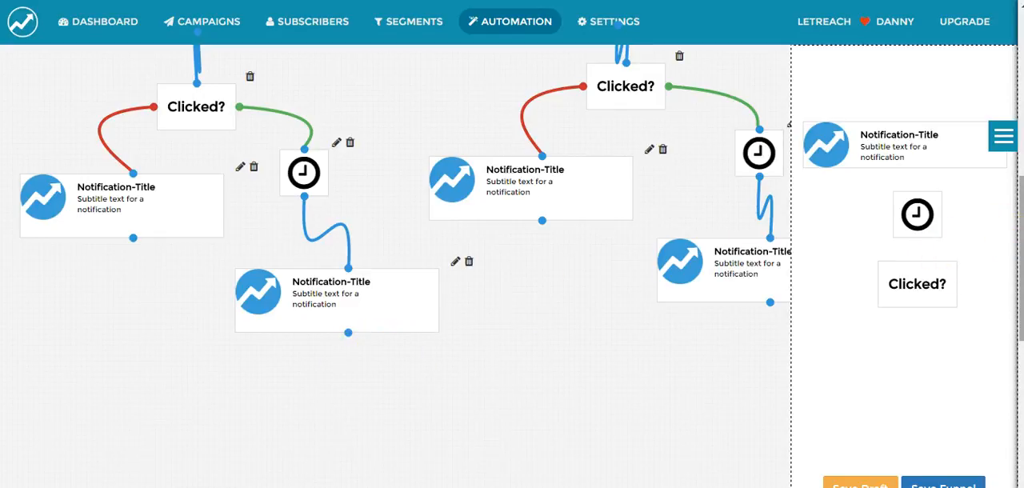
pyautogui.moveTo(1021, 221); pyautogui.dragTo(1016, 36)
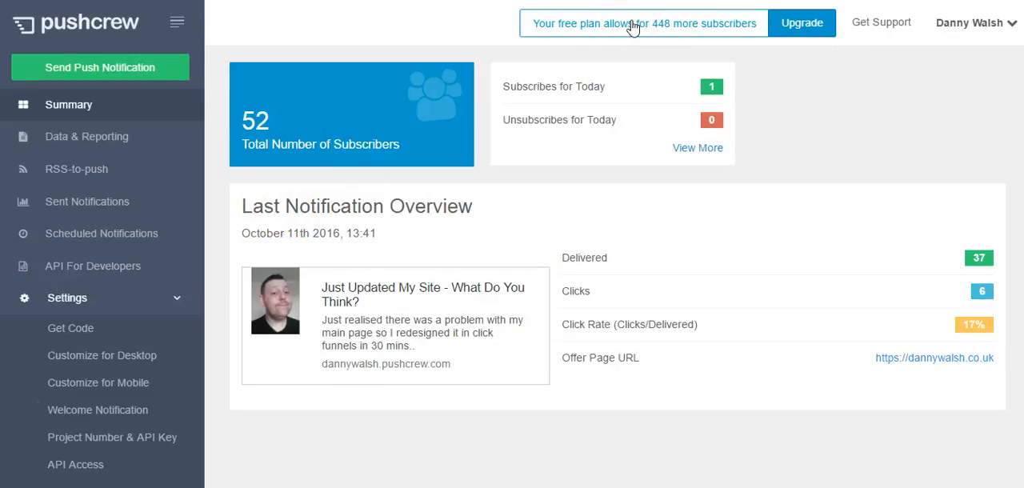
pyautogui.click(437, 126)
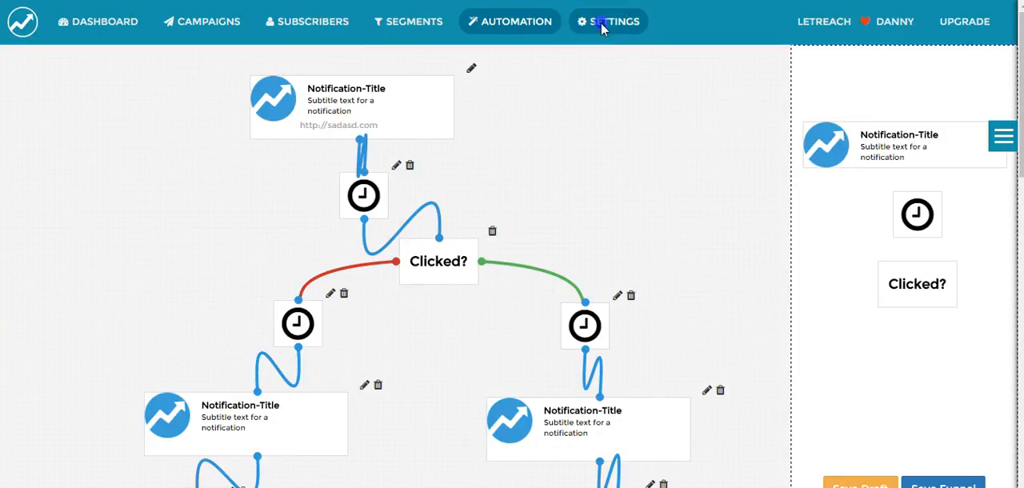
# Open the LetReach settings, review the onboarding opt-in styles and view the Top Safari Style customization options
pyautogui.click(632, 22)
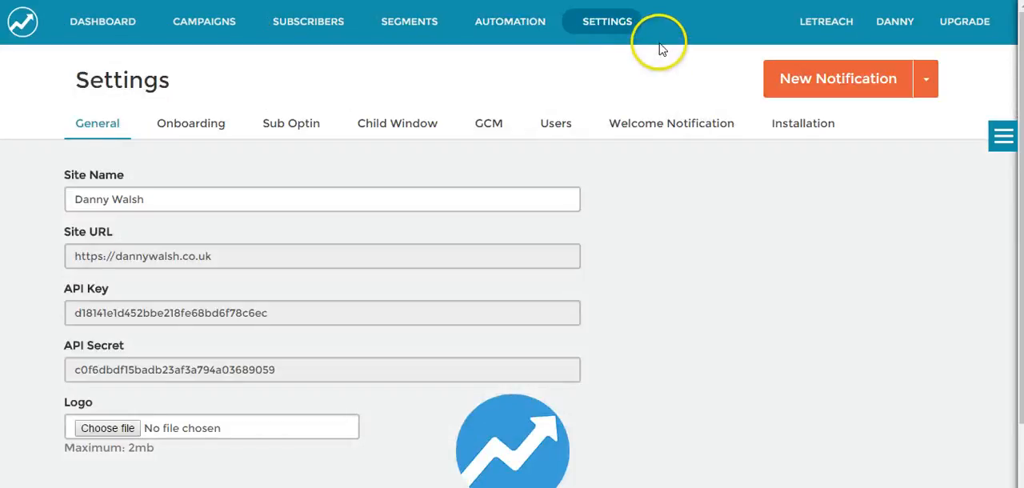
pyautogui.click(194, 127)
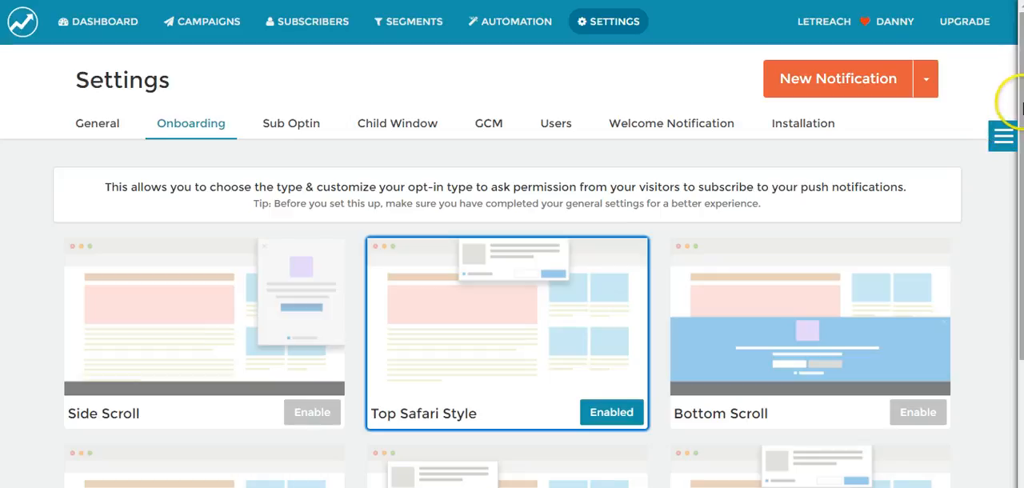
pyautogui.moveTo(1021, 140); pyautogui.dragTo(1019, 217)
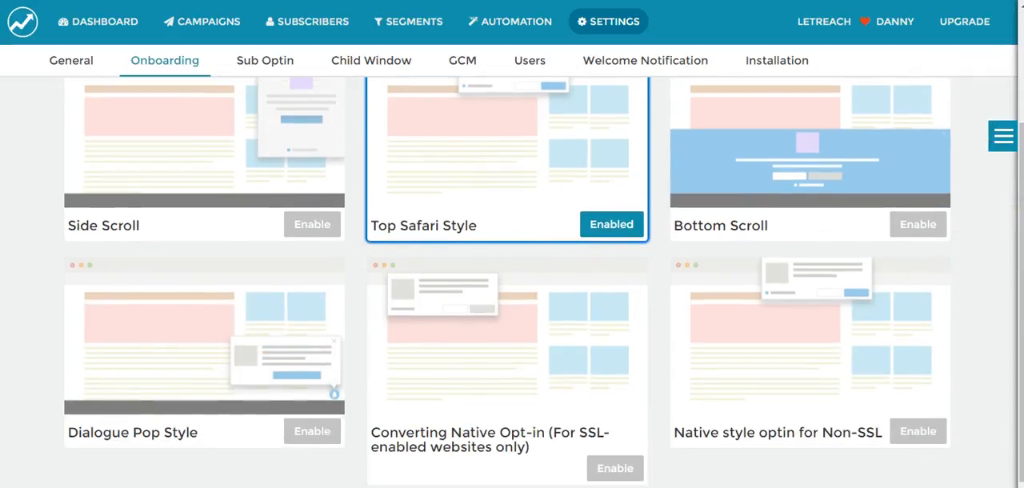
pyautogui.moveTo(1021, 220); pyautogui.dragTo(1021, 102)
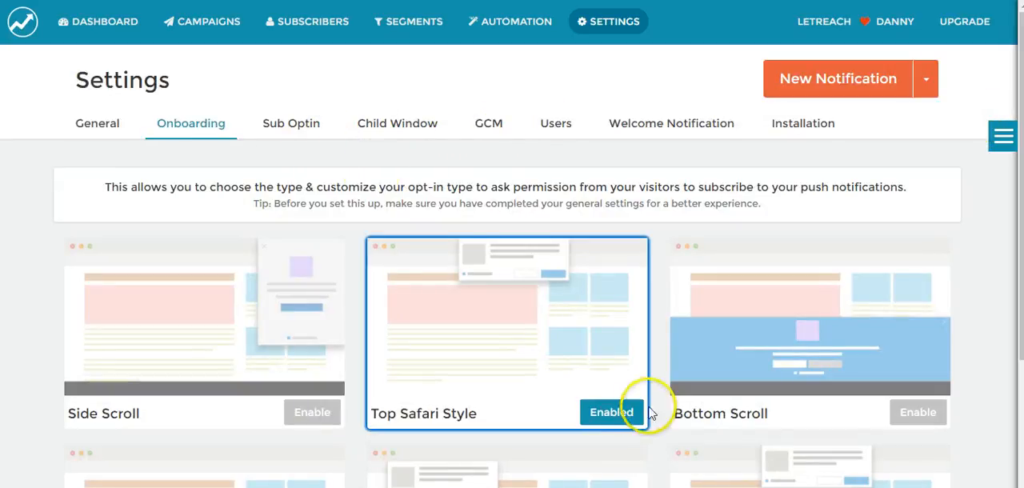
pyautogui.click(600, 411)
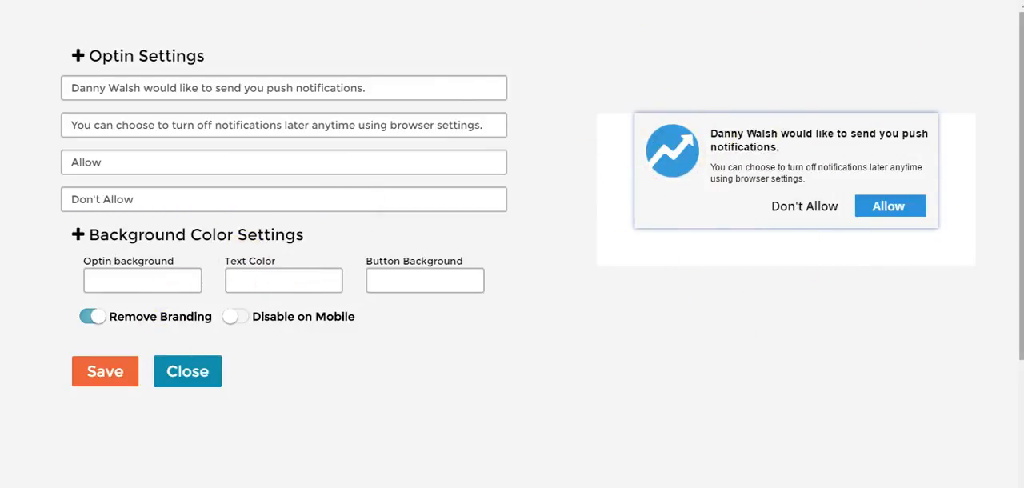
pyautogui.click(167, 370)
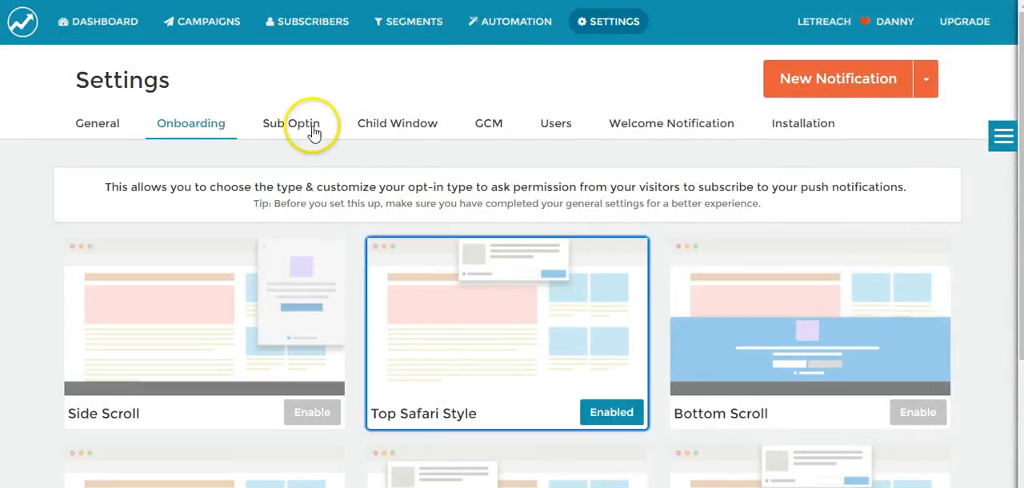
# View the Sub Optin, Child Window and GCM settings
pyautogui.click(309, 128)
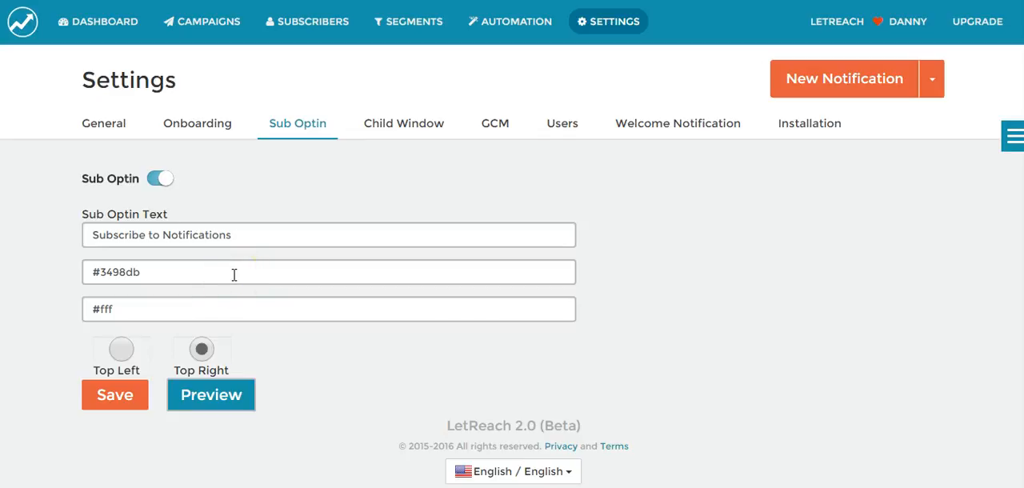
pyautogui.click(430, 128)
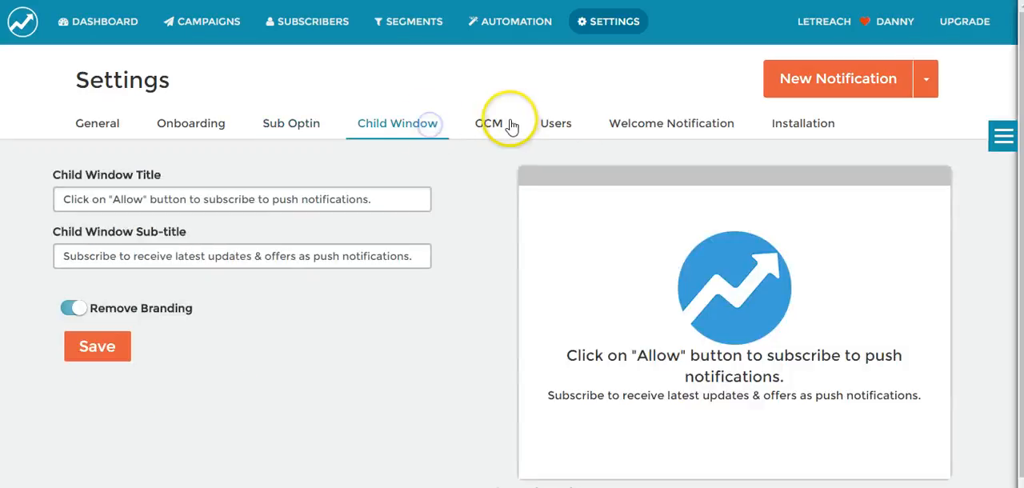
pyautogui.click(484, 129)
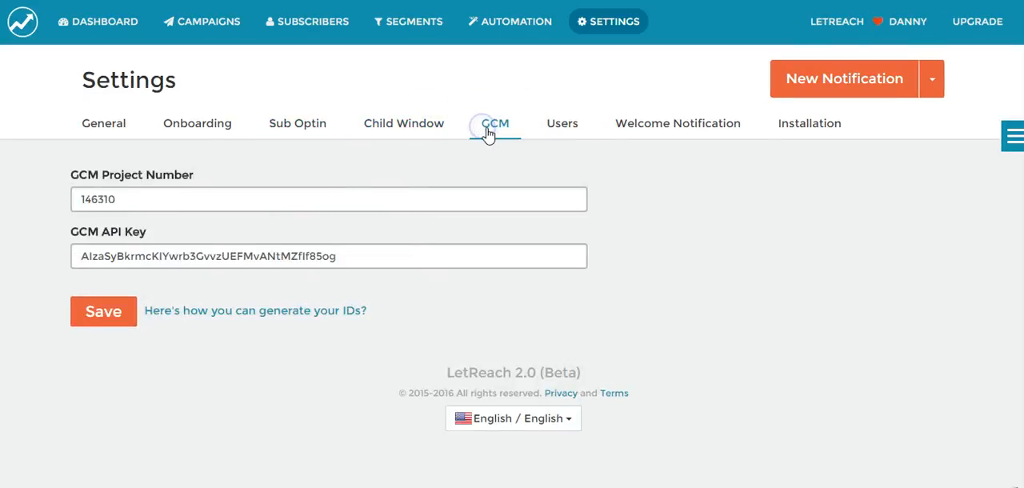
# View the Users settings and the Welcome Notification settings with their notification preview
pyautogui.click(544, 124)
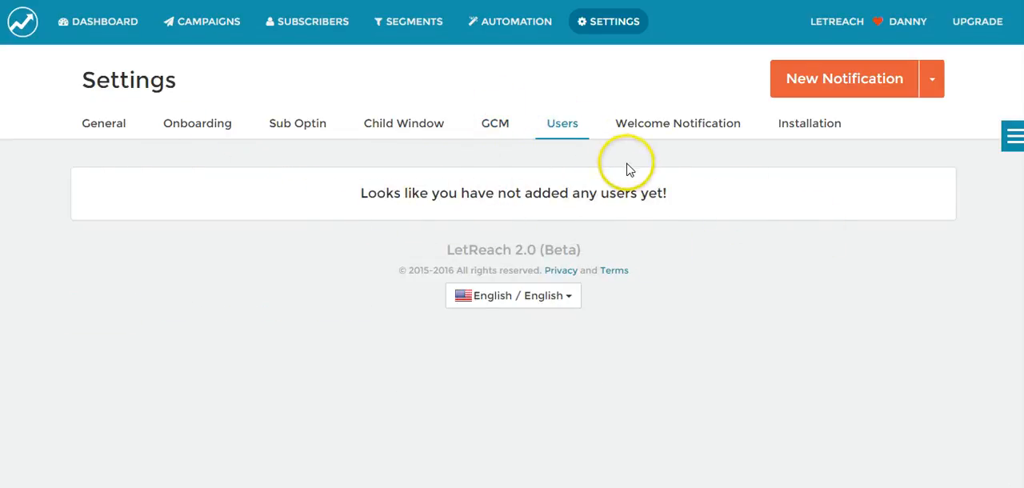
pyautogui.click(657, 136)
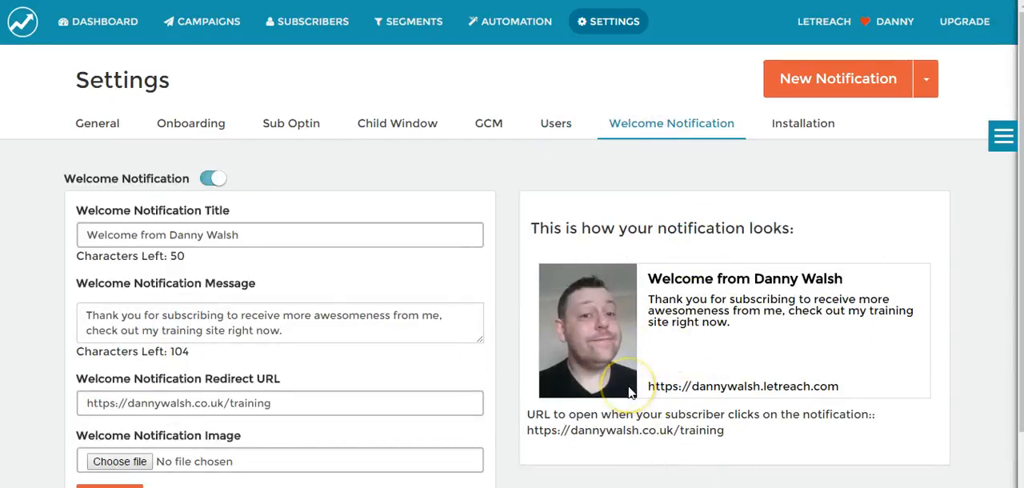
# Open the Installation settings, select the script for the site's HTML head and review the developer e-mail and WordPress plugin options
pyautogui.click(813, 127)
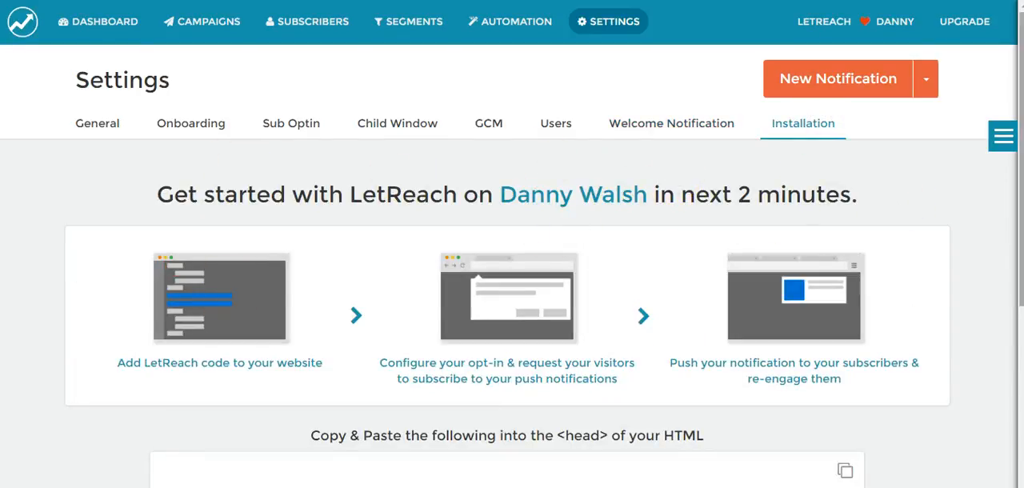
pyautogui.moveTo(1022, 178); pyautogui.dragTo(1012, 379)
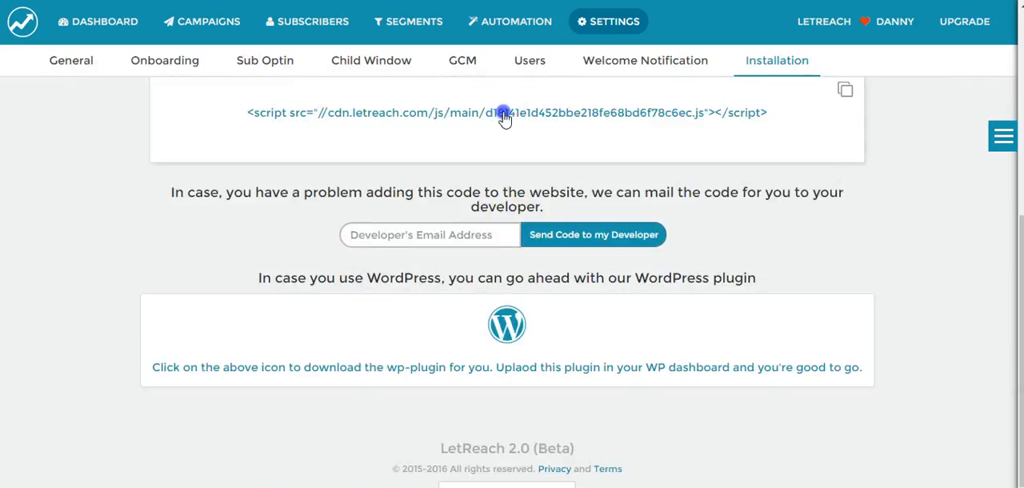
pyautogui.moveTo(770, 114); pyautogui.dragTo(190, 151)
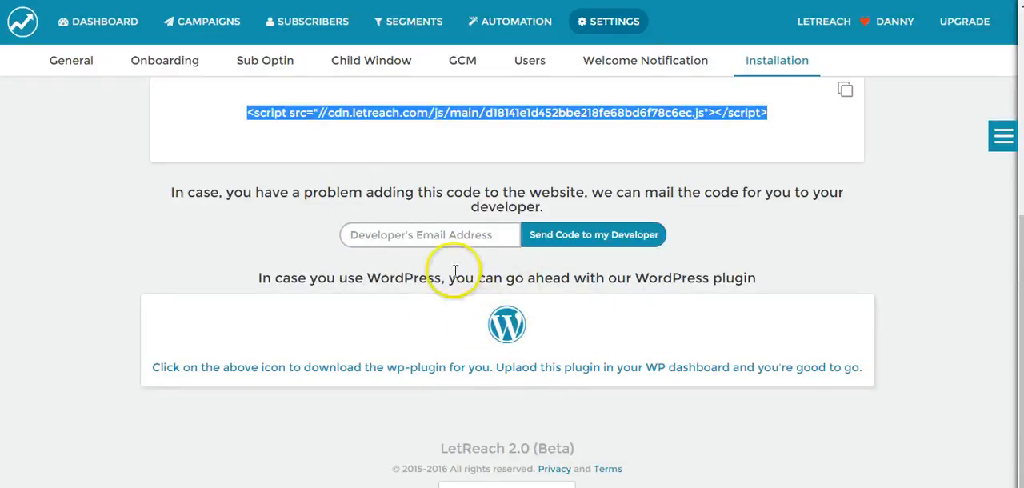
pyautogui.click(438, 235)
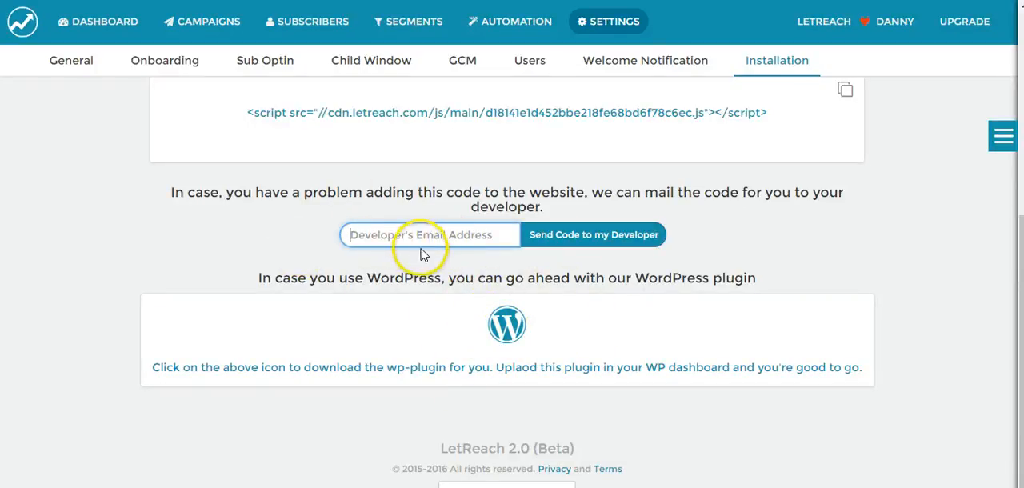
pyautogui.scroll(5, 491, 299)
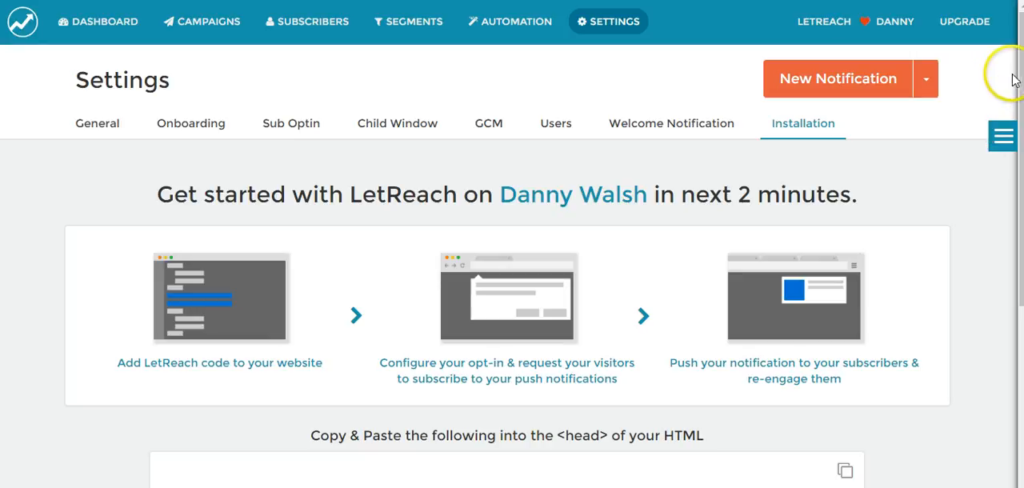
pyautogui.scroll(-1, 1015, 80)
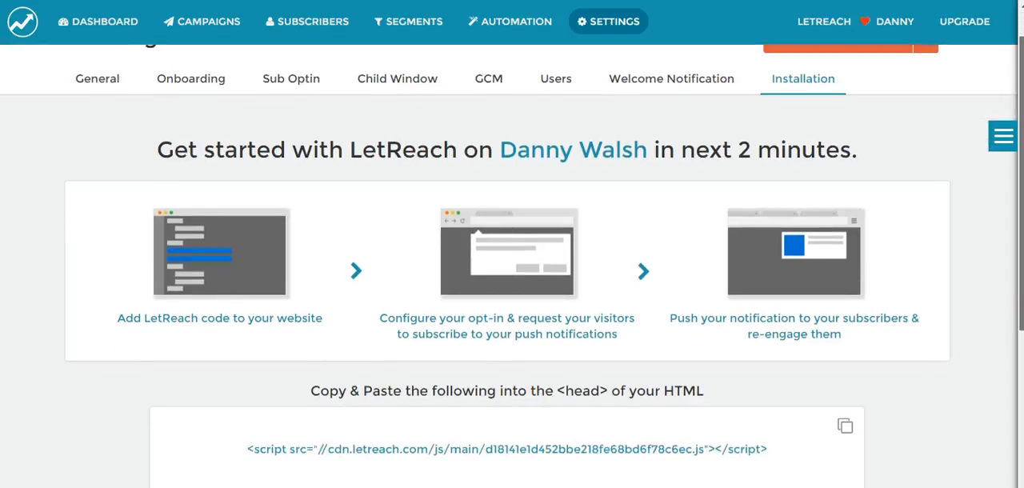
pyautogui.scroll(-3, 512, 264)
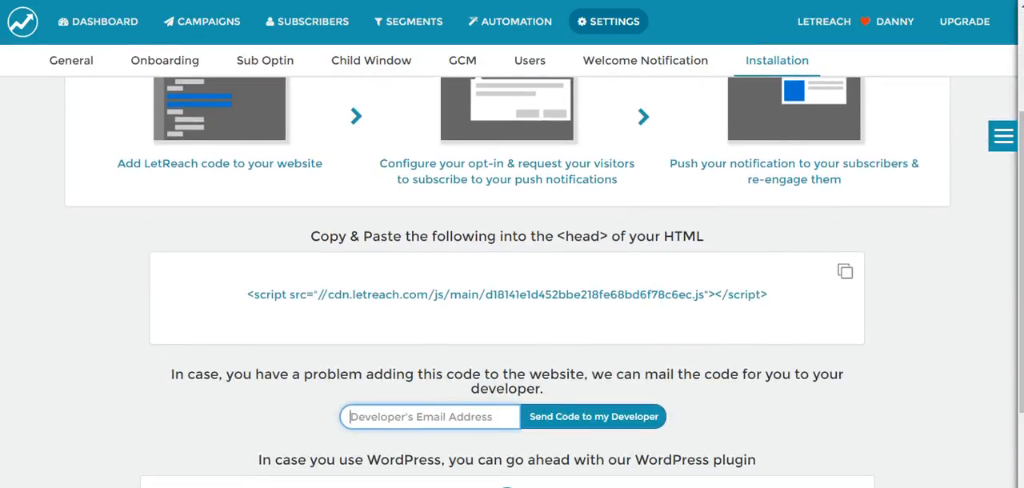